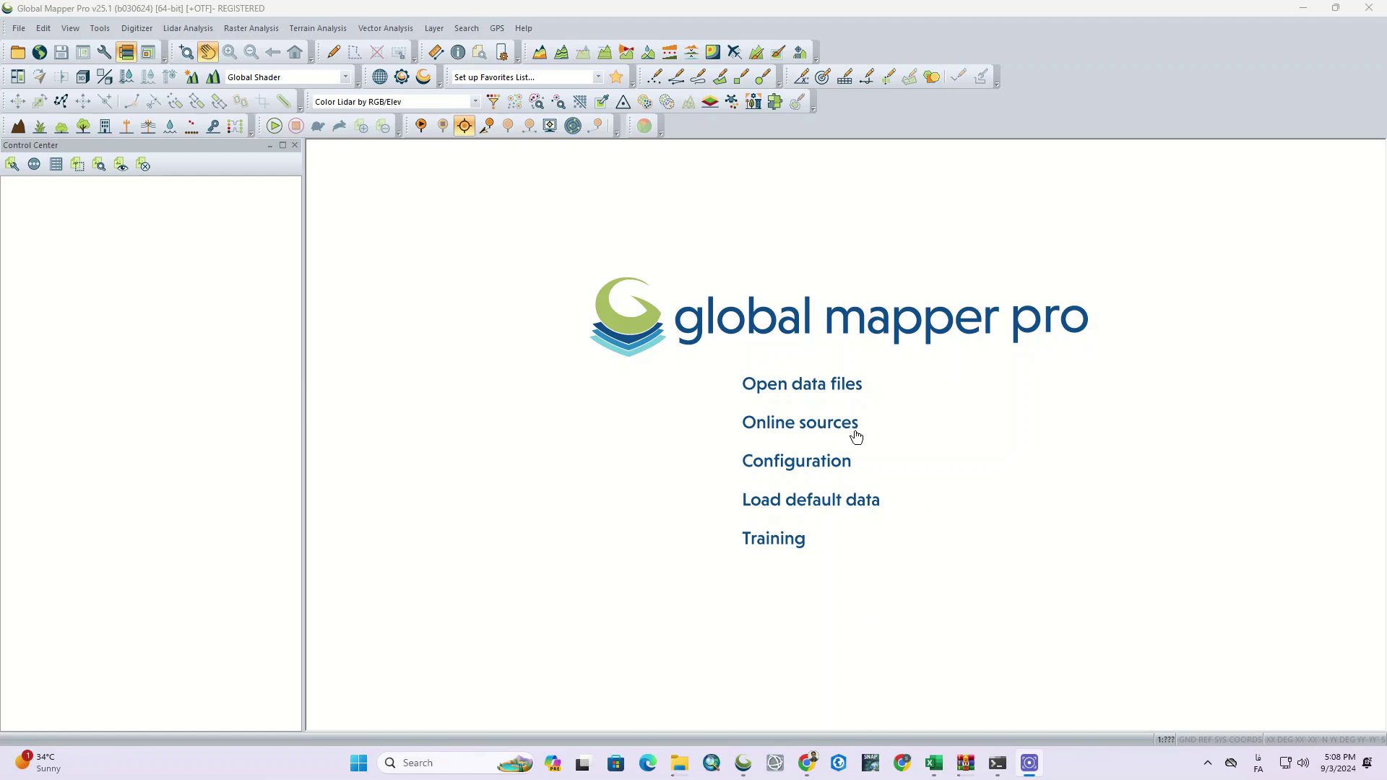
Choose the SRTM Worldwide Elevation Data (3-arc-second) source from the online data catalogue
{"action": "left_click", "coordinate": [796, 423]}
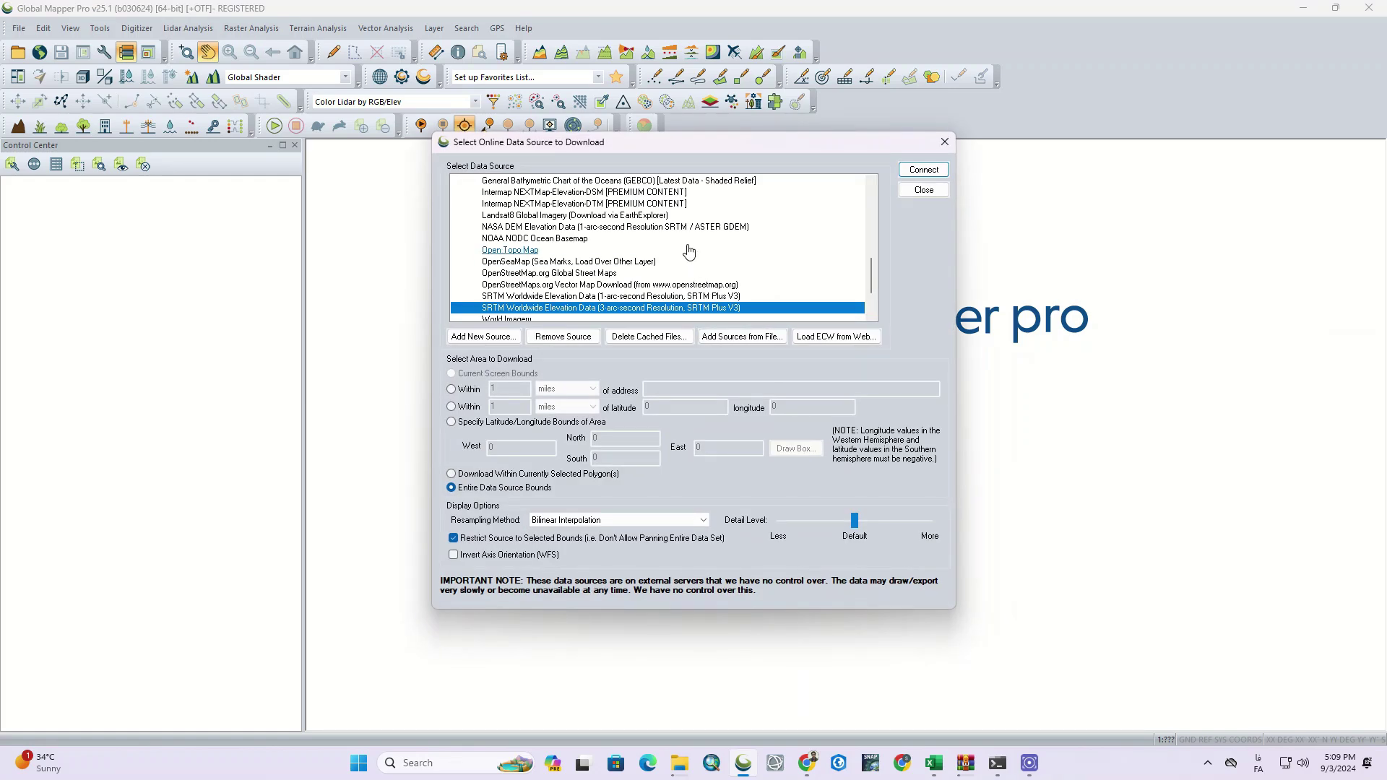
{"action": "scroll", "coordinate": [688, 251], "scroll_direction": "down", "scroll_amount": 1}
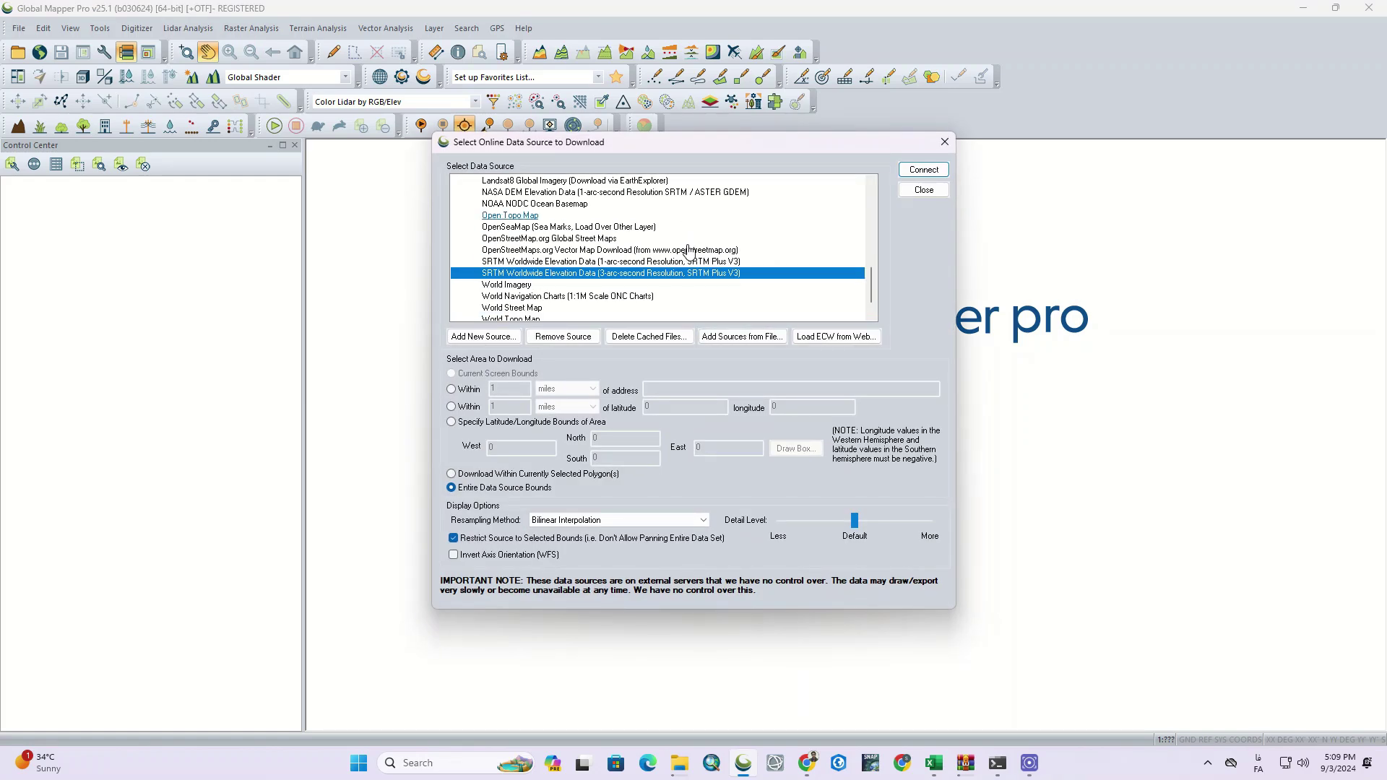
{"action": "left_click", "coordinate": [565, 263]}
{"action": "scroll", "coordinate": [565, 268], "scroll_direction": "up", "scroll_amount": 5}
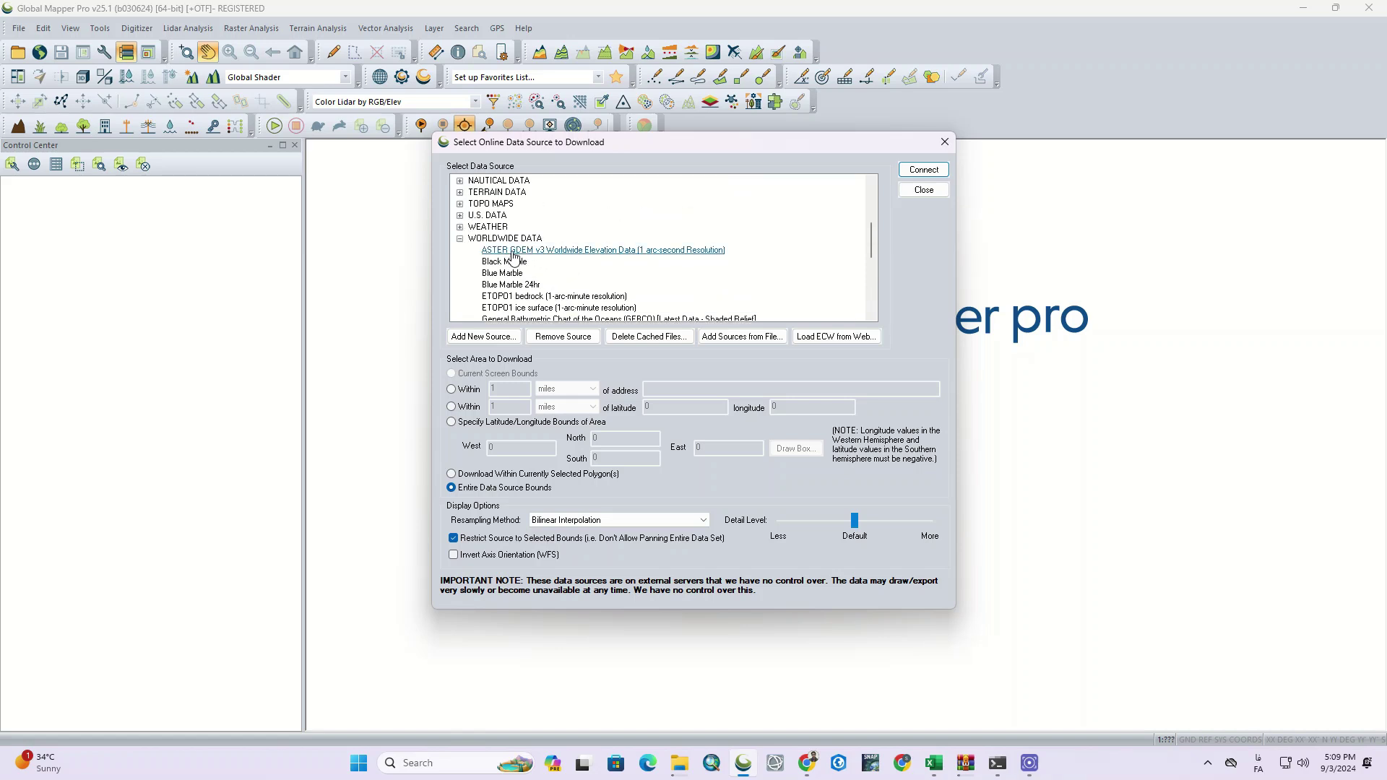
{"action": "left_click", "coordinate": [459, 240]}
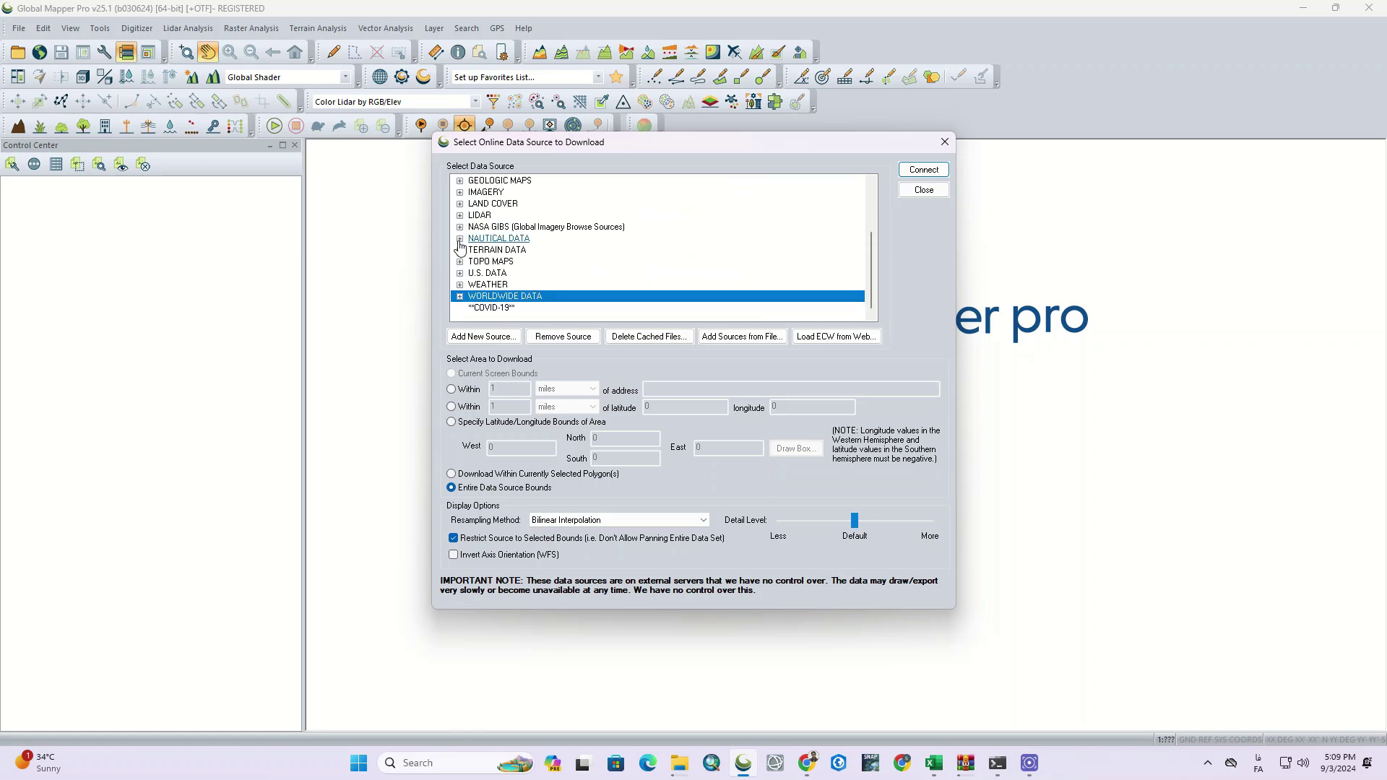
{"action": "left_click", "coordinate": [459, 306]}
{"action": "scroll", "coordinate": [542, 274], "scroll_direction": "down", "scroll_amount": 3}
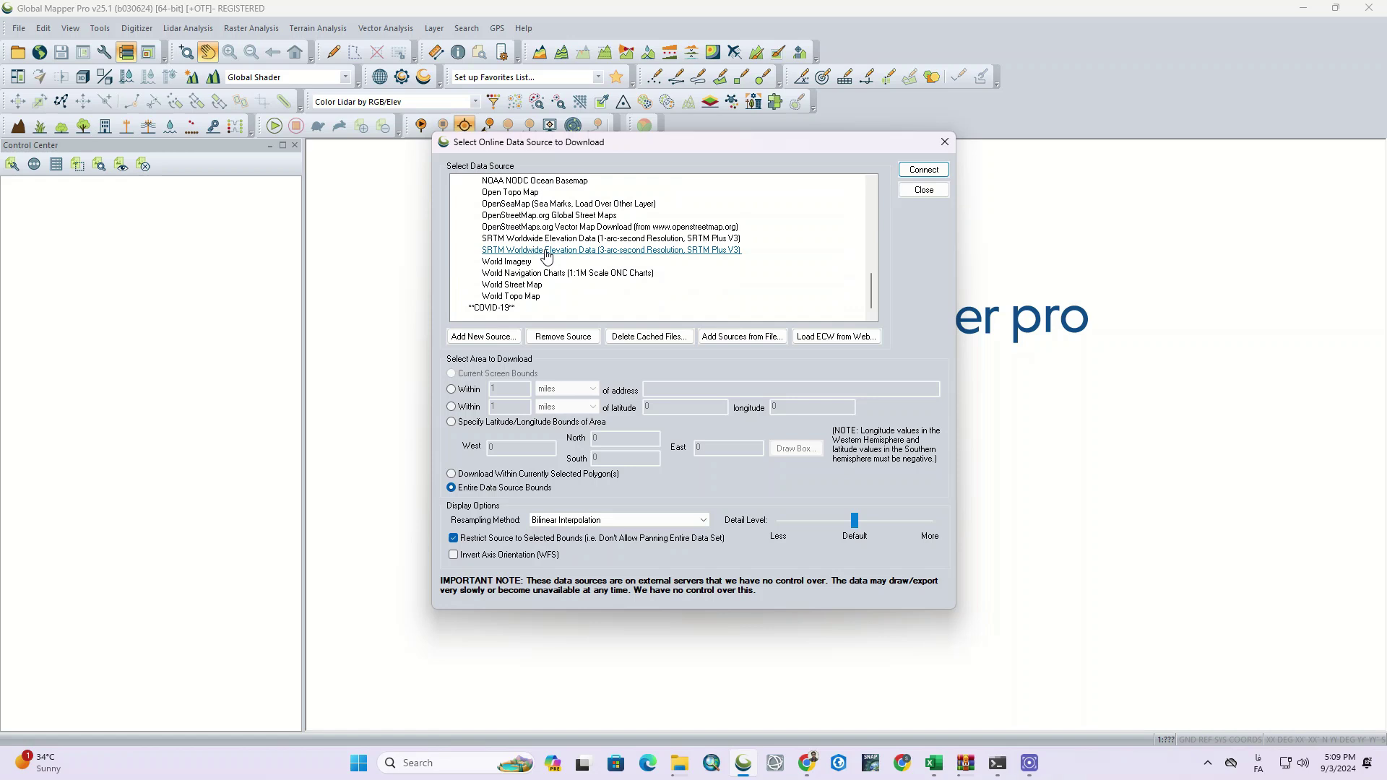
{"action": "left_click", "coordinate": [561, 251]}
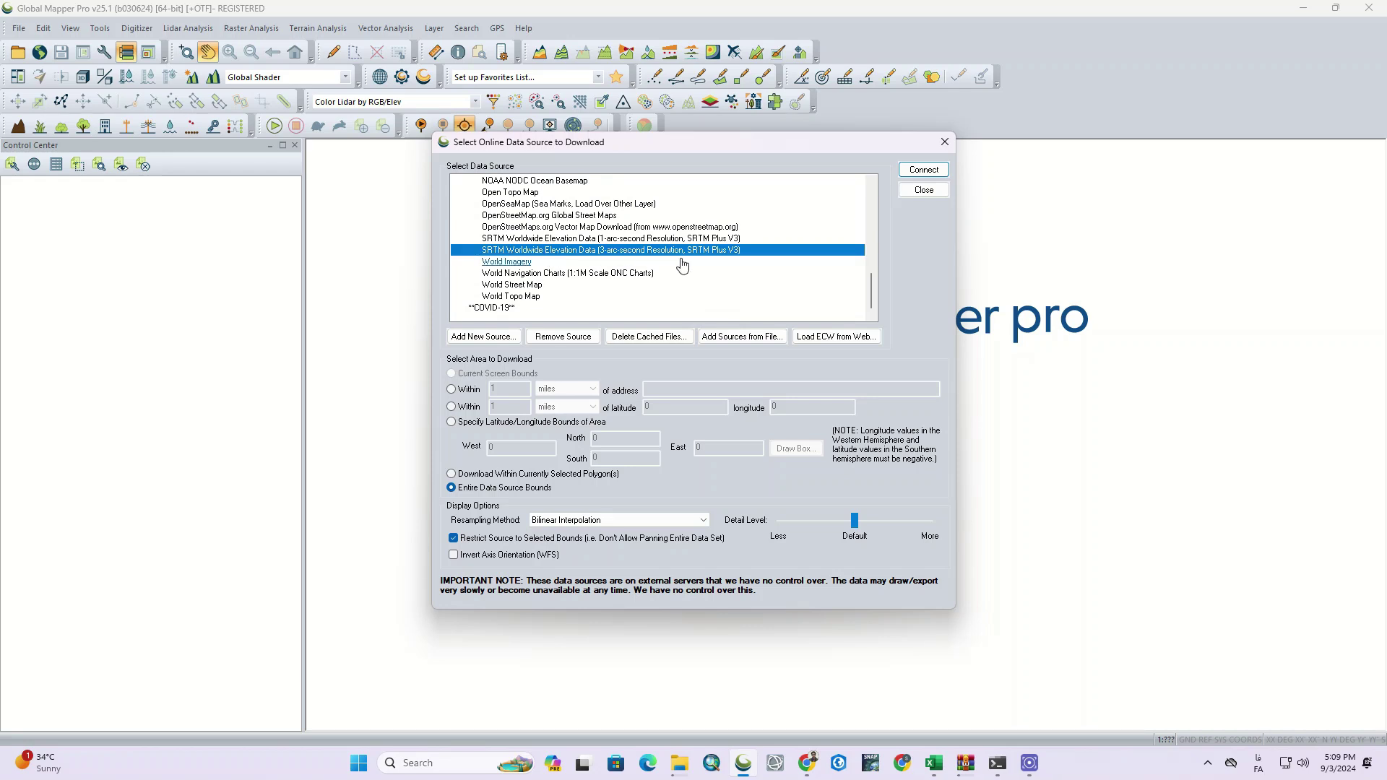
Connect the SRTM layer, zoom into the Himalayan mountain area, and select the workspace entry
{"action": "left_click", "coordinate": [924, 169]}
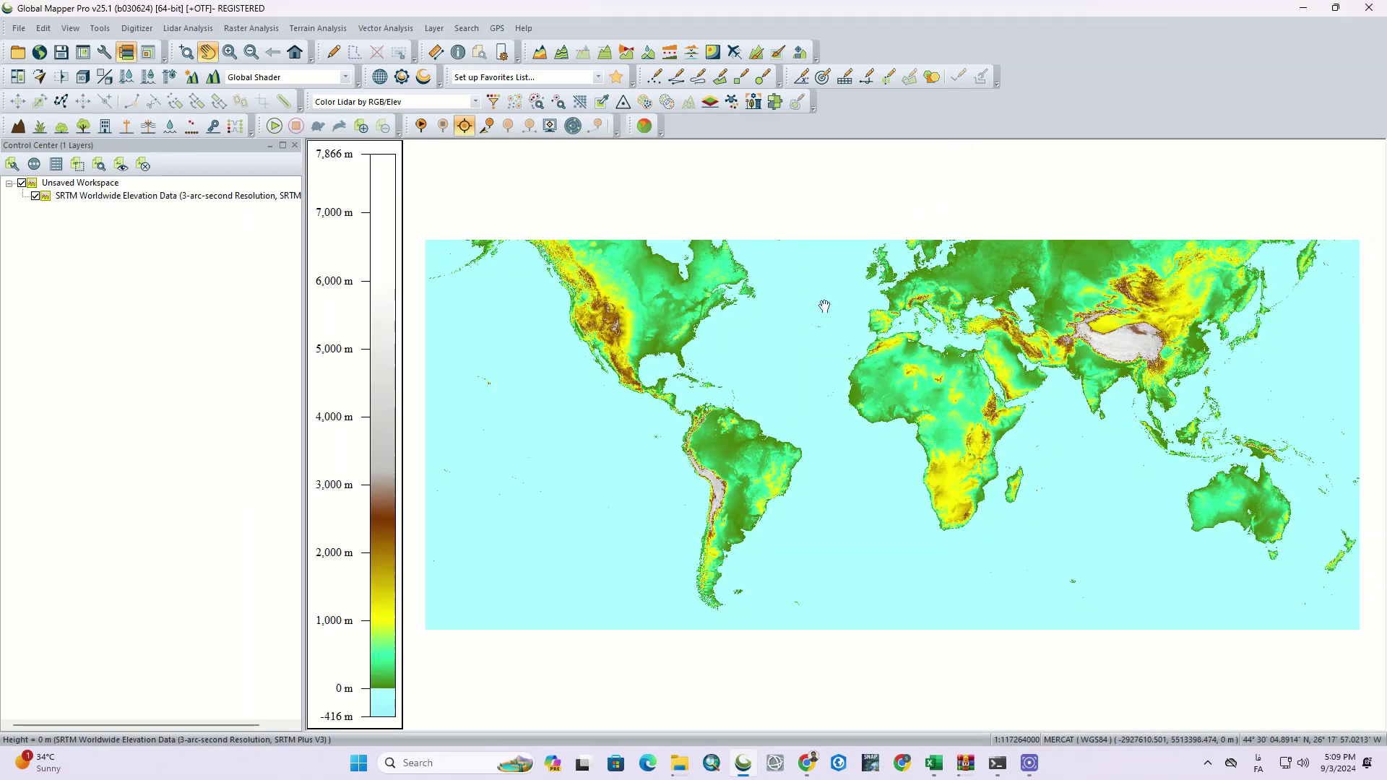
{"action": "scroll", "coordinate": [1120, 347], "scroll_direction": "up", "scroll_amount": 3}
{"action": "scroll", "coordinate": [1090, 342], "scroll_direction": "up", "scroll_amount": 3}
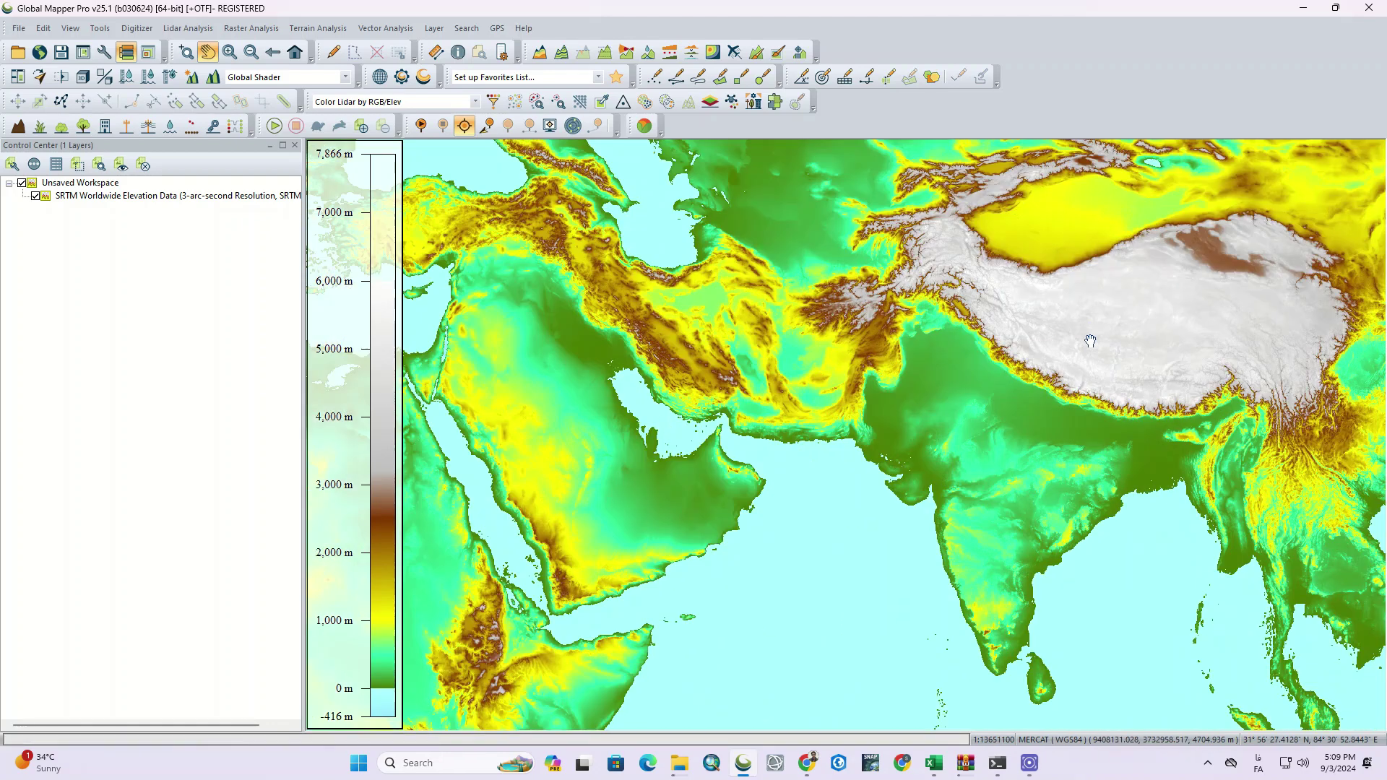
{"action": "scroll", "coordinate": [1090, 341], "scroll_direction": "up", "scroll_amount": 1}
{"action": "scroll", "coordinate": [756, 245], "scroll_direction": "up", "scroll_amount": 2}
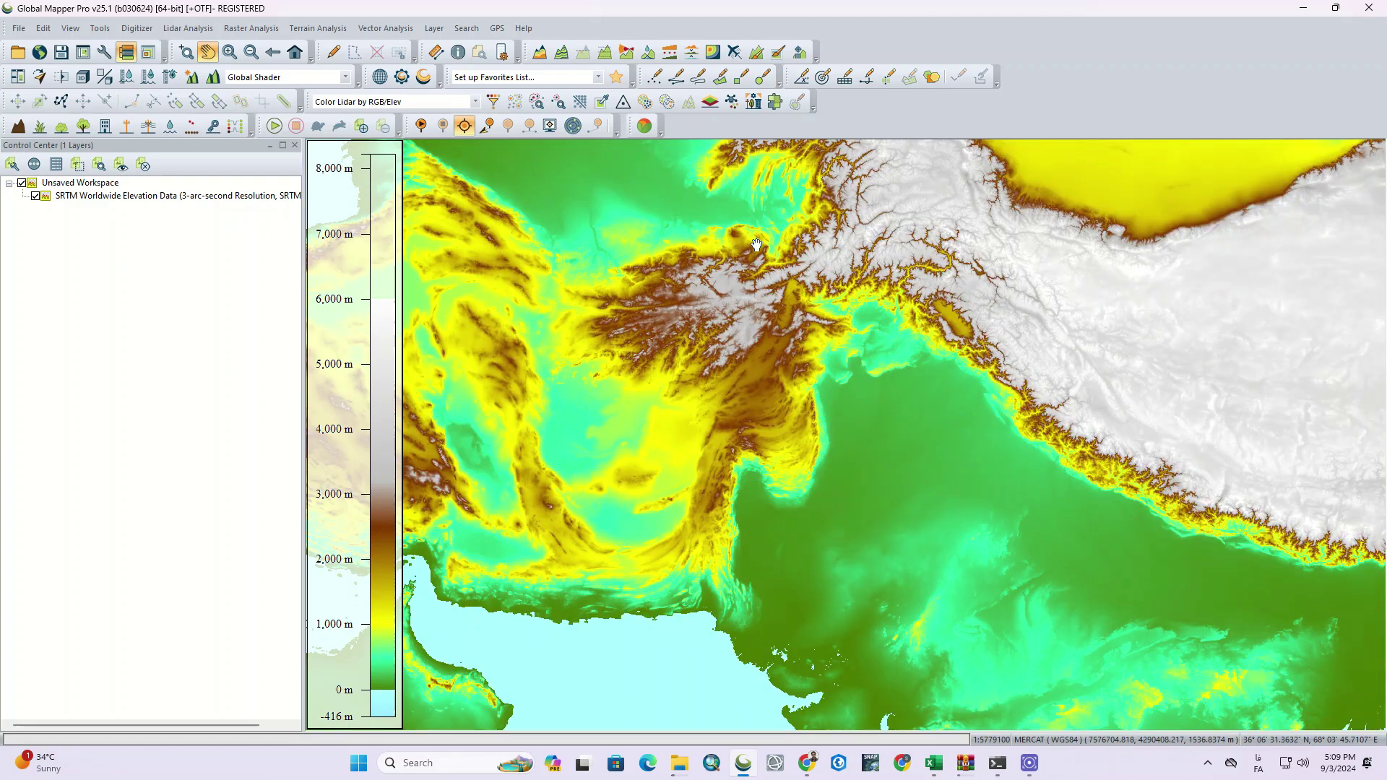
{"action": "scroll", "coordinate": [756, 245], "scroll_direction": "up", "scroll_amount": 1}
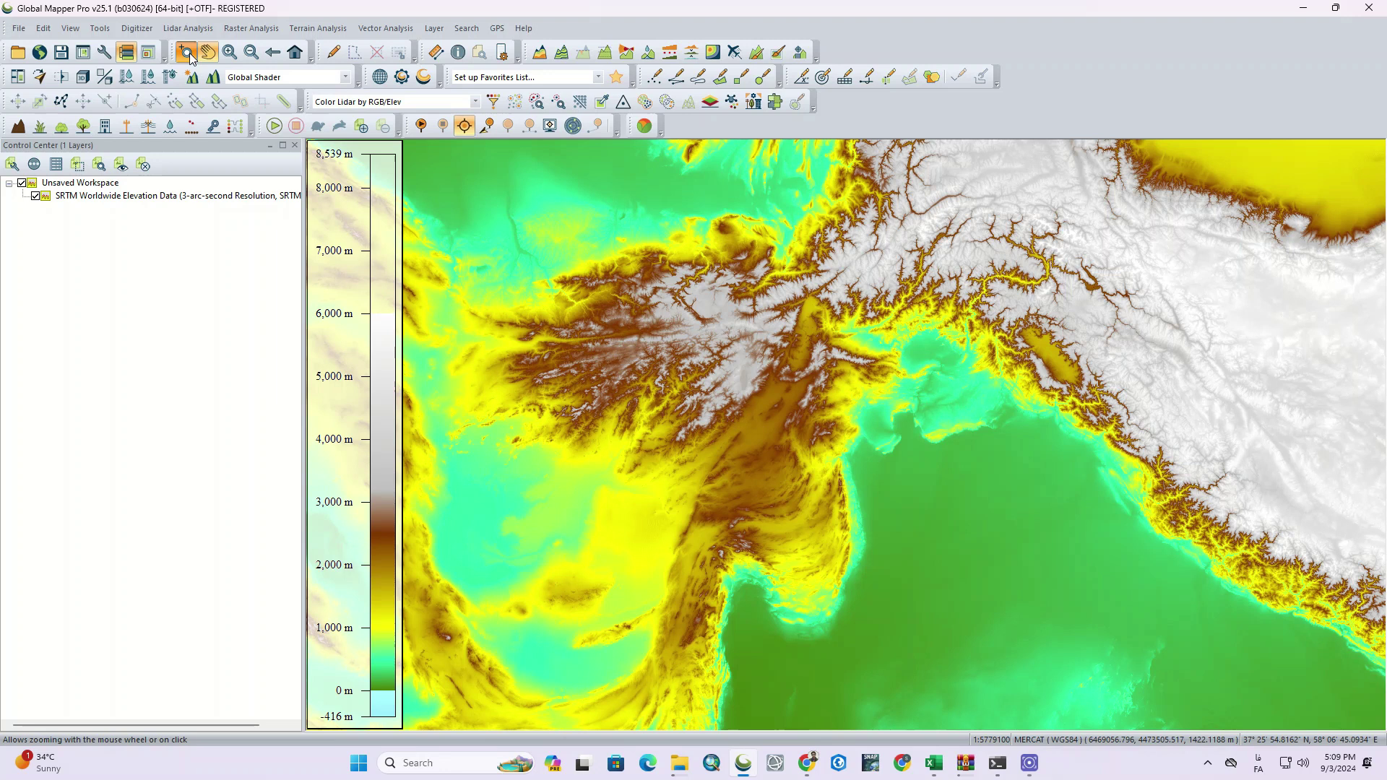
{"action": "left_click", "coordinate": [188, 54]}
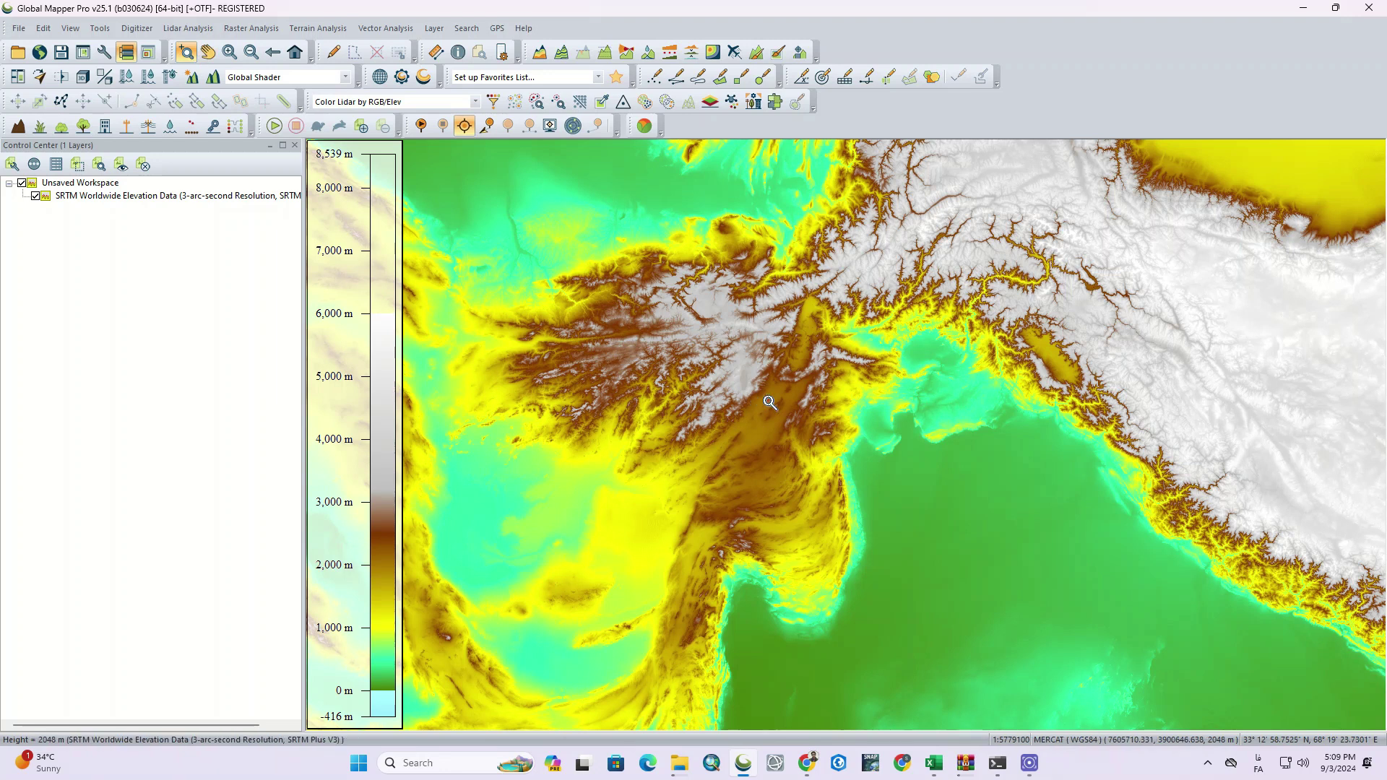
{"action": "left_click", "coordinate": [998, 411]}
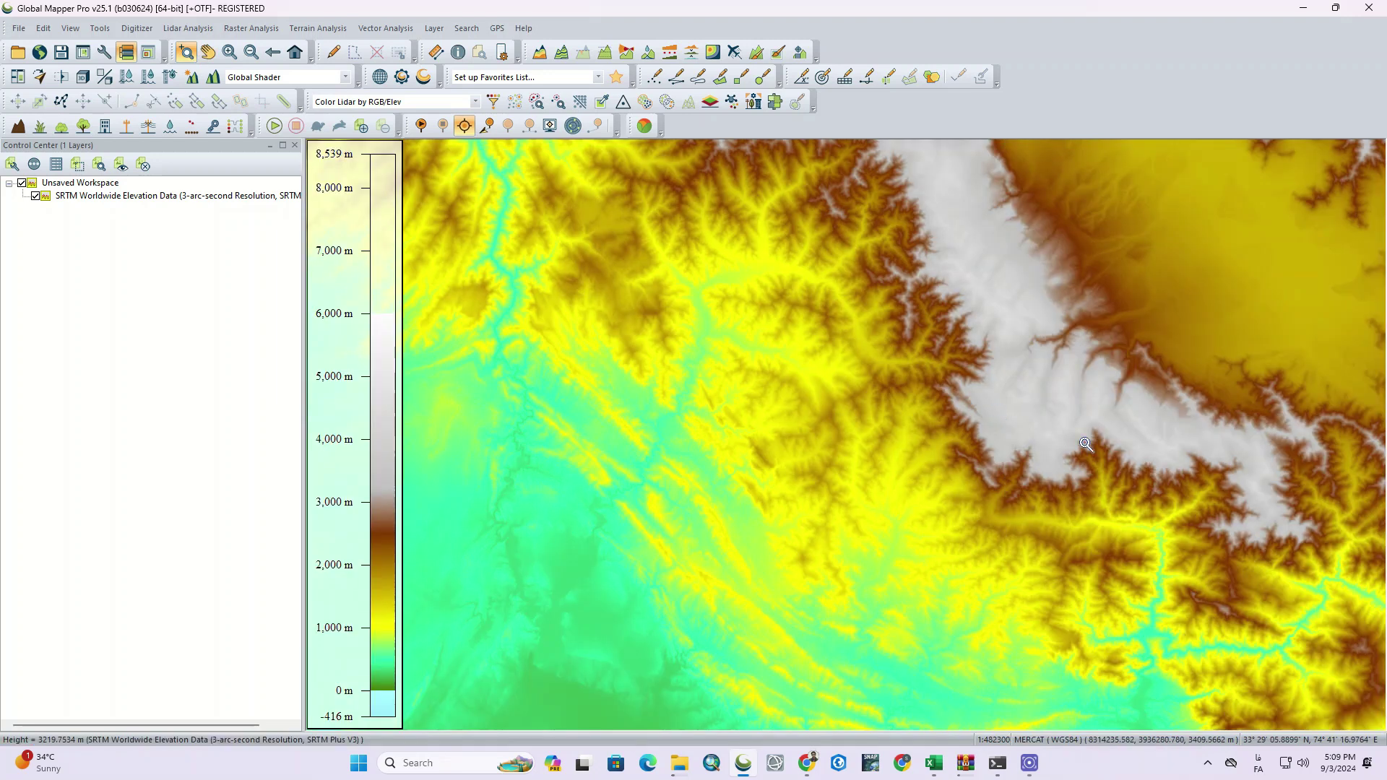
{"action": "left_click_drag", "start_coordinate": [1144, 390], "coordinate": [1340, 651]}
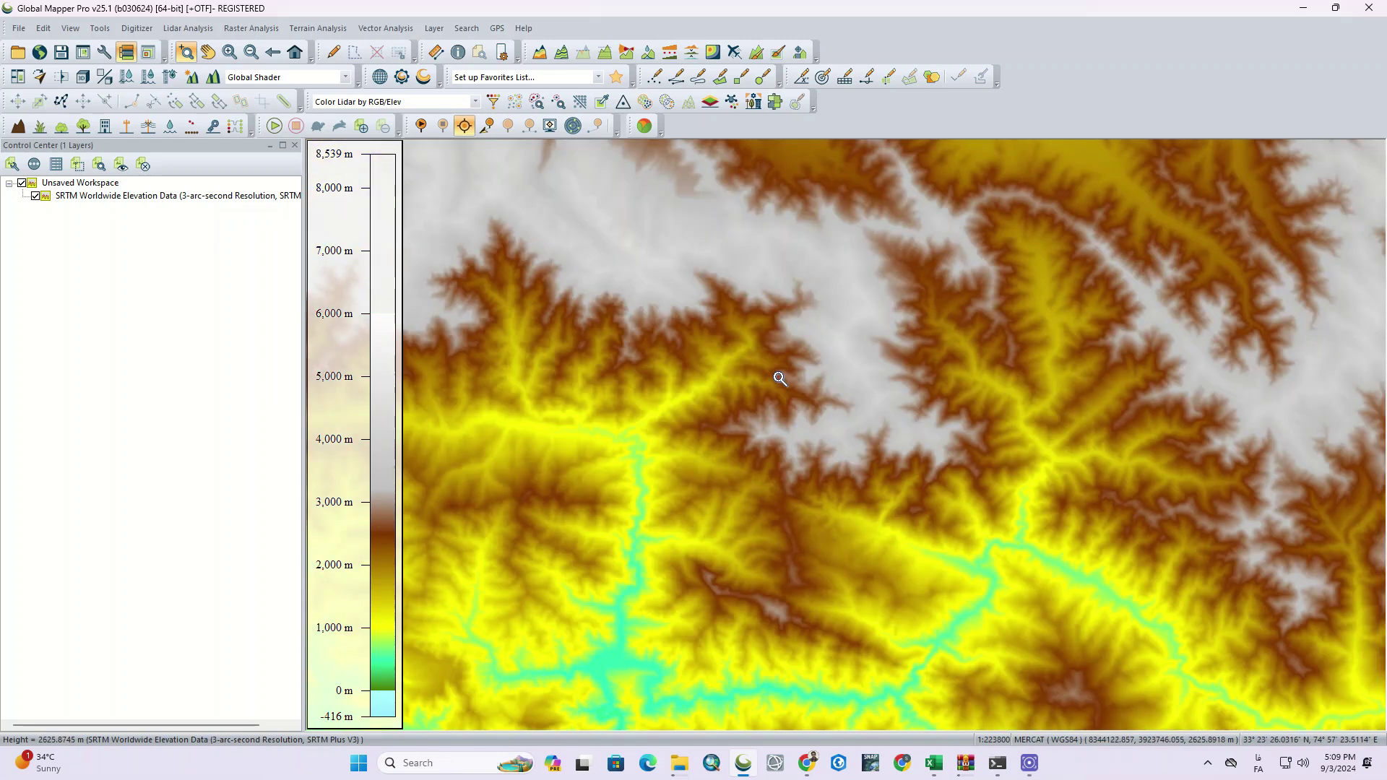
{"action": "left_click", "coordinate": [87, 182]}
Set the workspace projection to UTM zone 43 North on WGS84 and apply it
{"action": "double_click", "coordinate": [87, 183]}
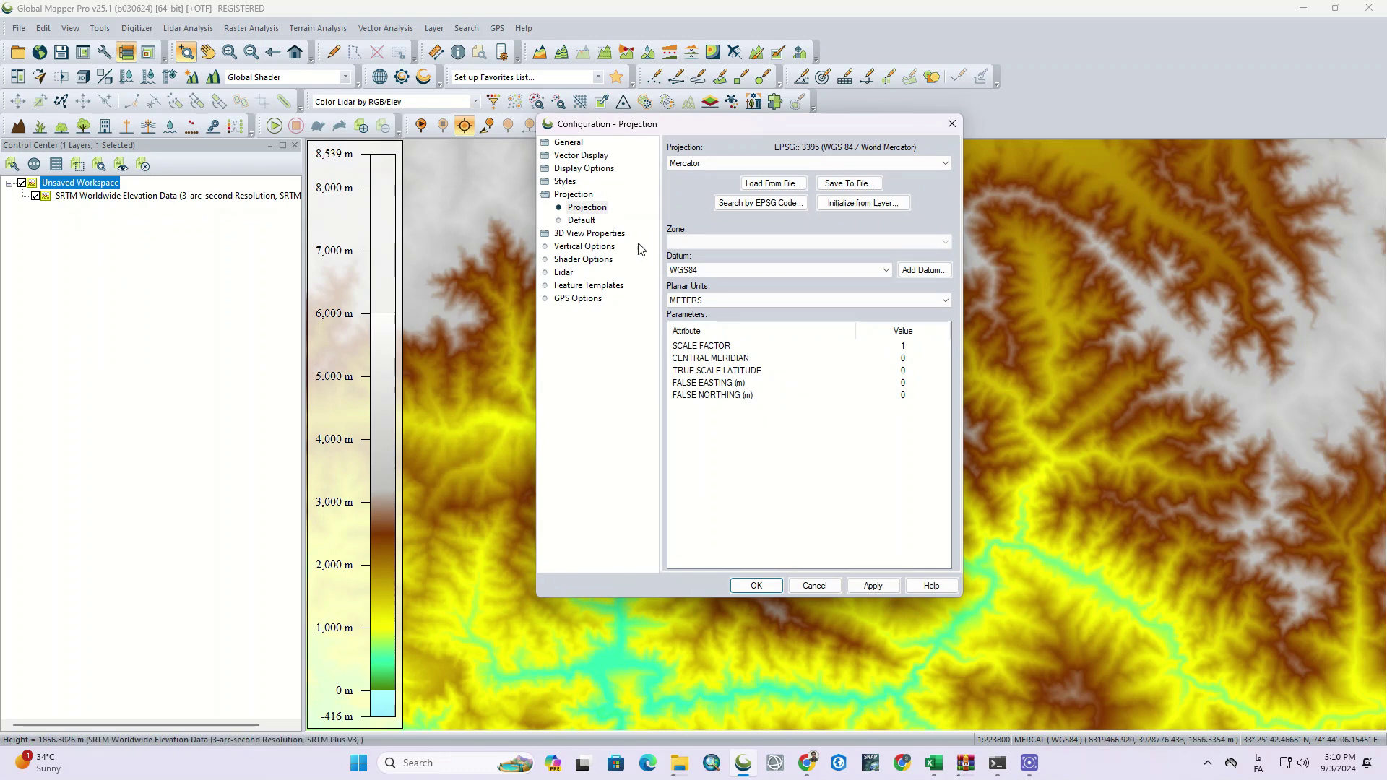
{"action": "left_click", "coordinate": [942, 164]}
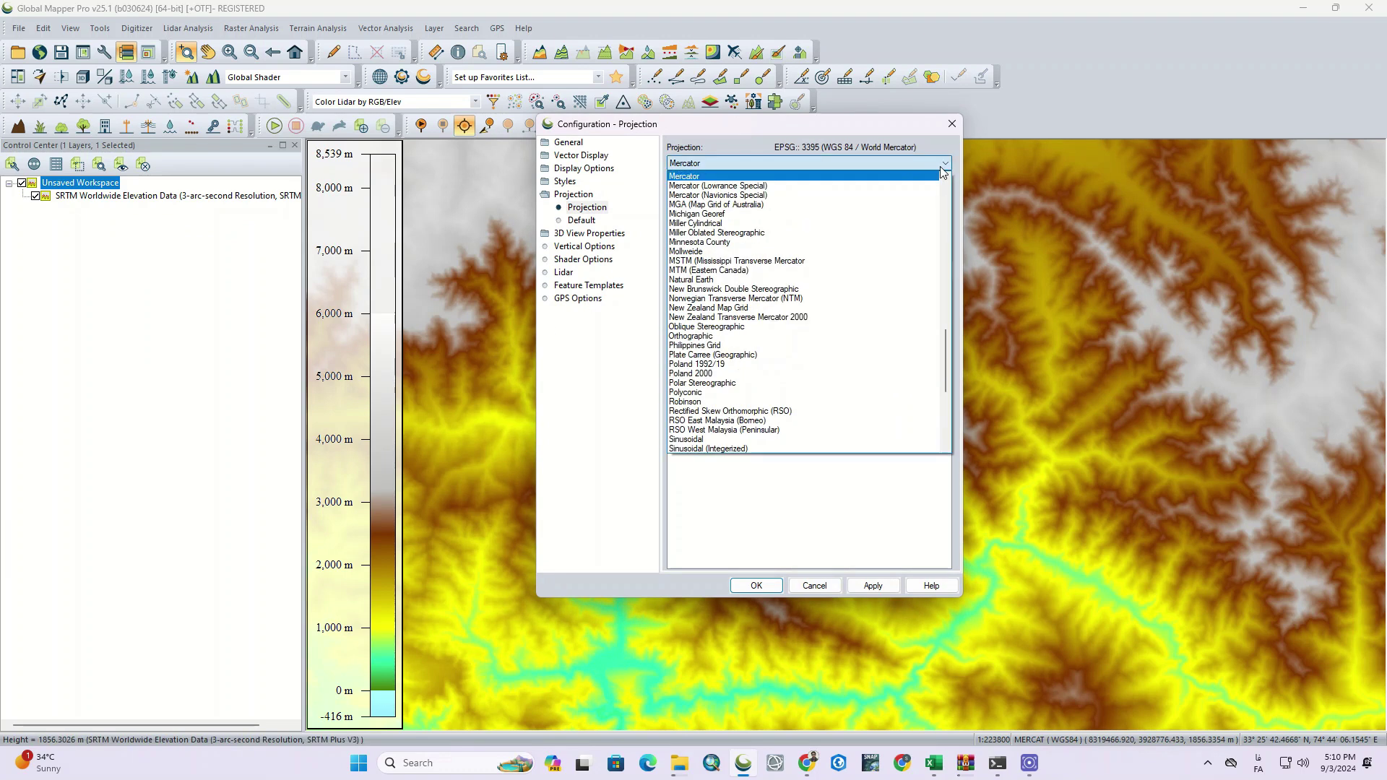
{"action": "scroll", "coordinate": [899, 215], "scroll_direction": "down", "scroll_amount": 2}
{"action": "scroll", "coordinate": [899, 216], "scroll_direction": "down", "scroll_amount": 2}
{"action": "scroll", "coordinate": [898, 215], "scroll_direction": "down", "scroll_amount": 2}
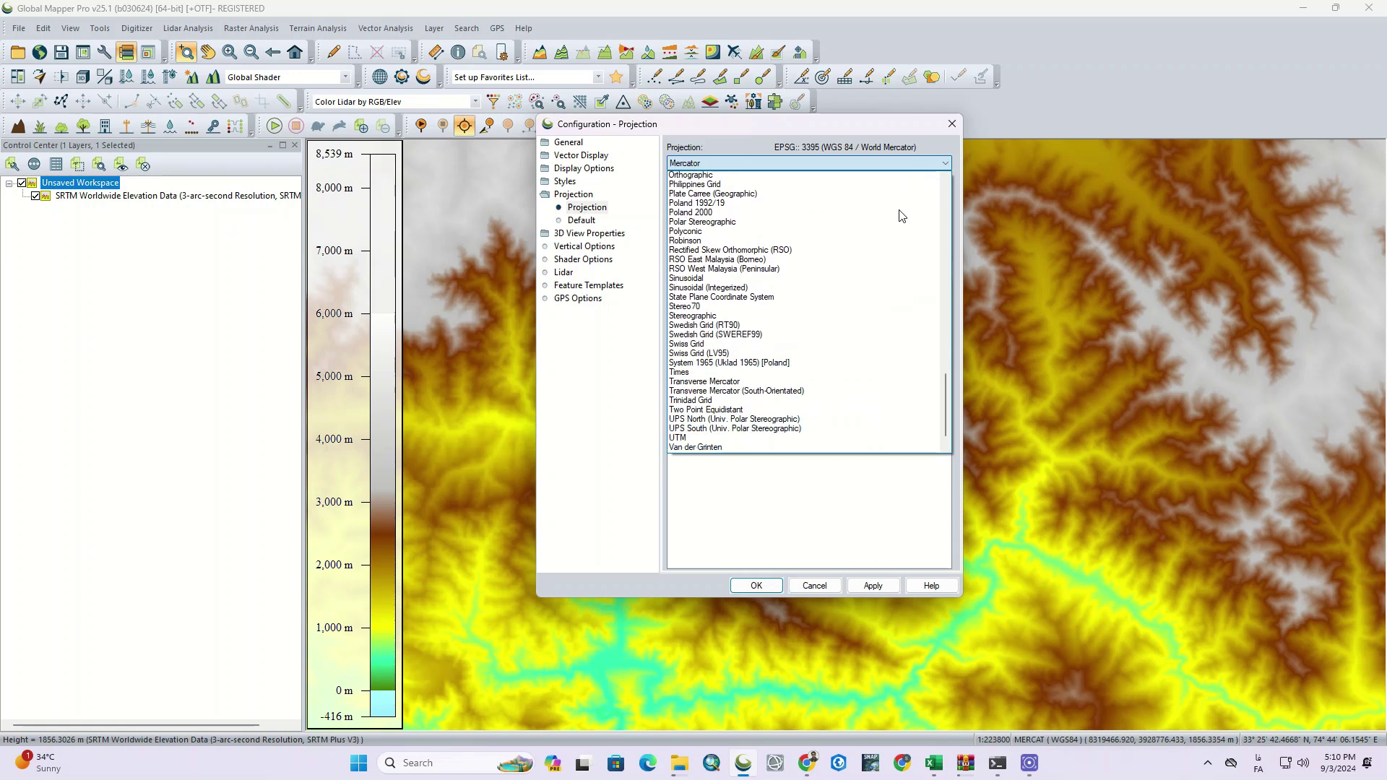
{"action": "scroll", "coordinate": [898, 215], "scroll_direction": "down", "scroll_amount": 1}
{"action": "scroll", "coordinate": [898, 216], "scroll_direction": "down", "scroll_amount": 1}
{"action": "left_click", "coordinate": [740, 392]}
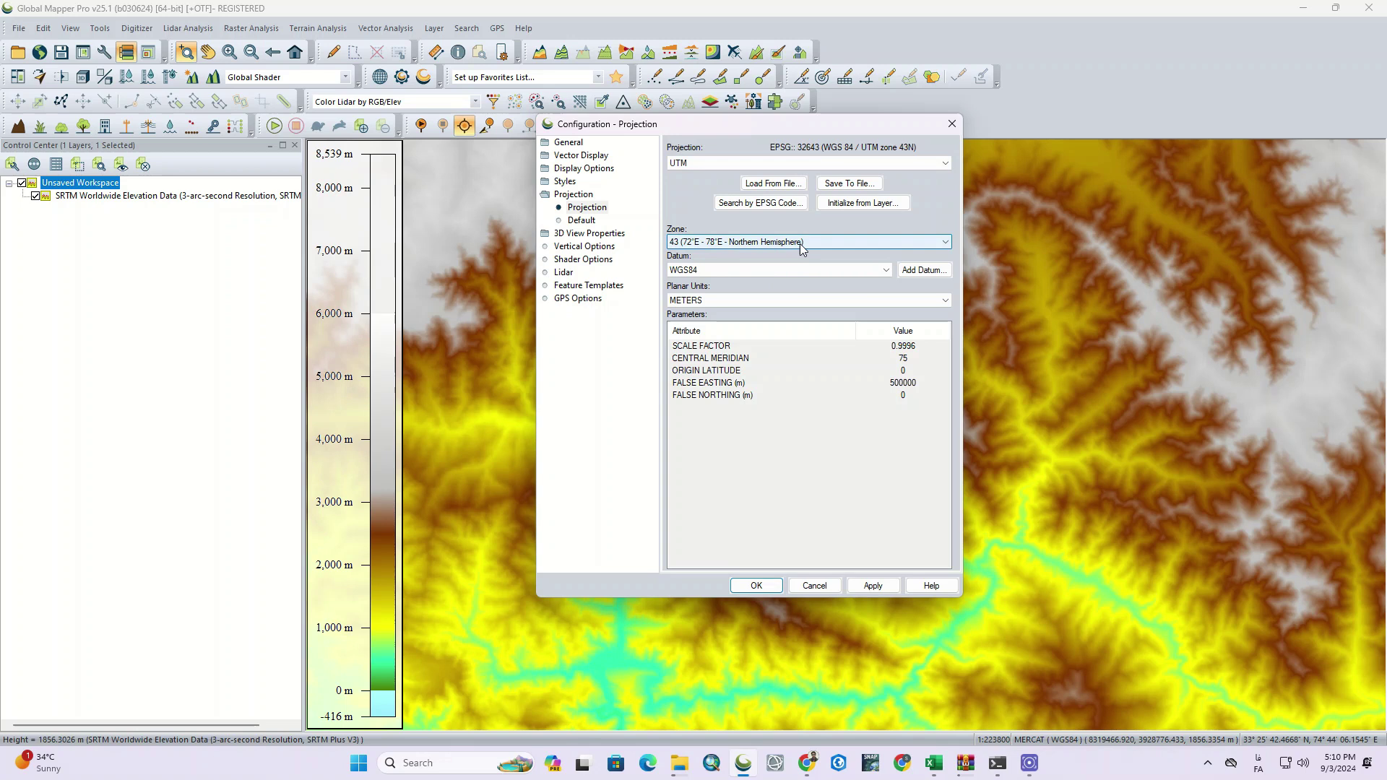
{"action": "left_click", "coordinate": [756, 585]}
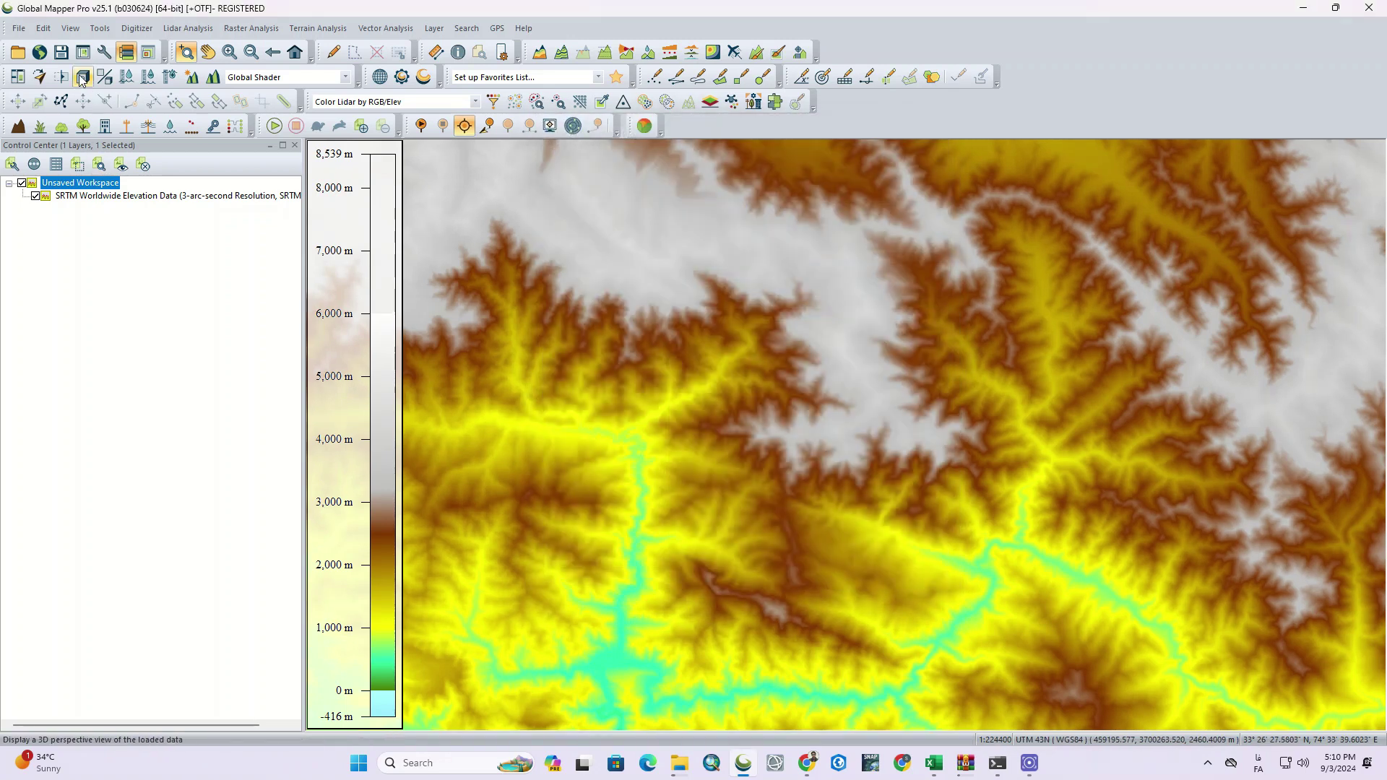
Start an elevation grid export in USGS DEM format, review the export bounds, and accept the options
{"action": "left_click", "coordinate": [22, 29]}
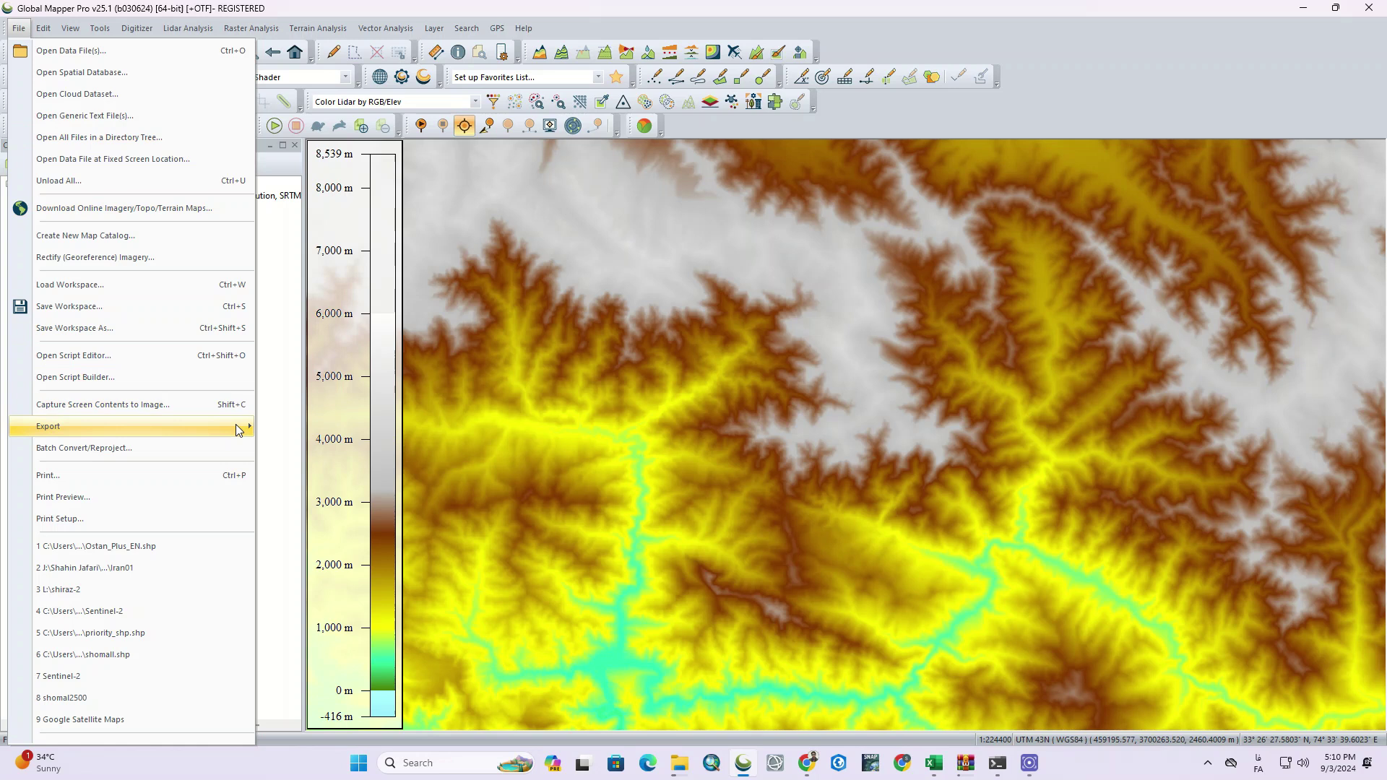
{"action": "mouse_move", "coordinate": [130, 425]}
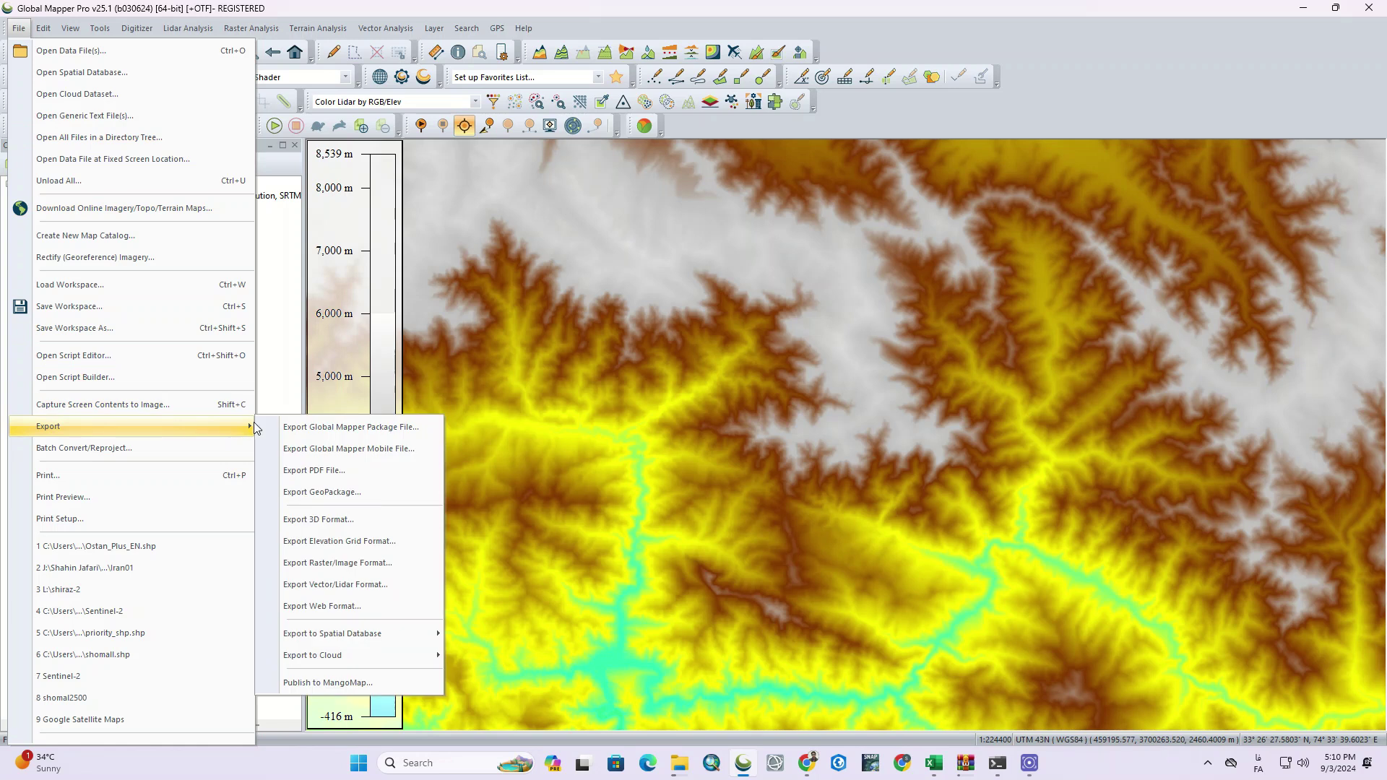
{"action": "left_click", "coordinate": [403, 551]}
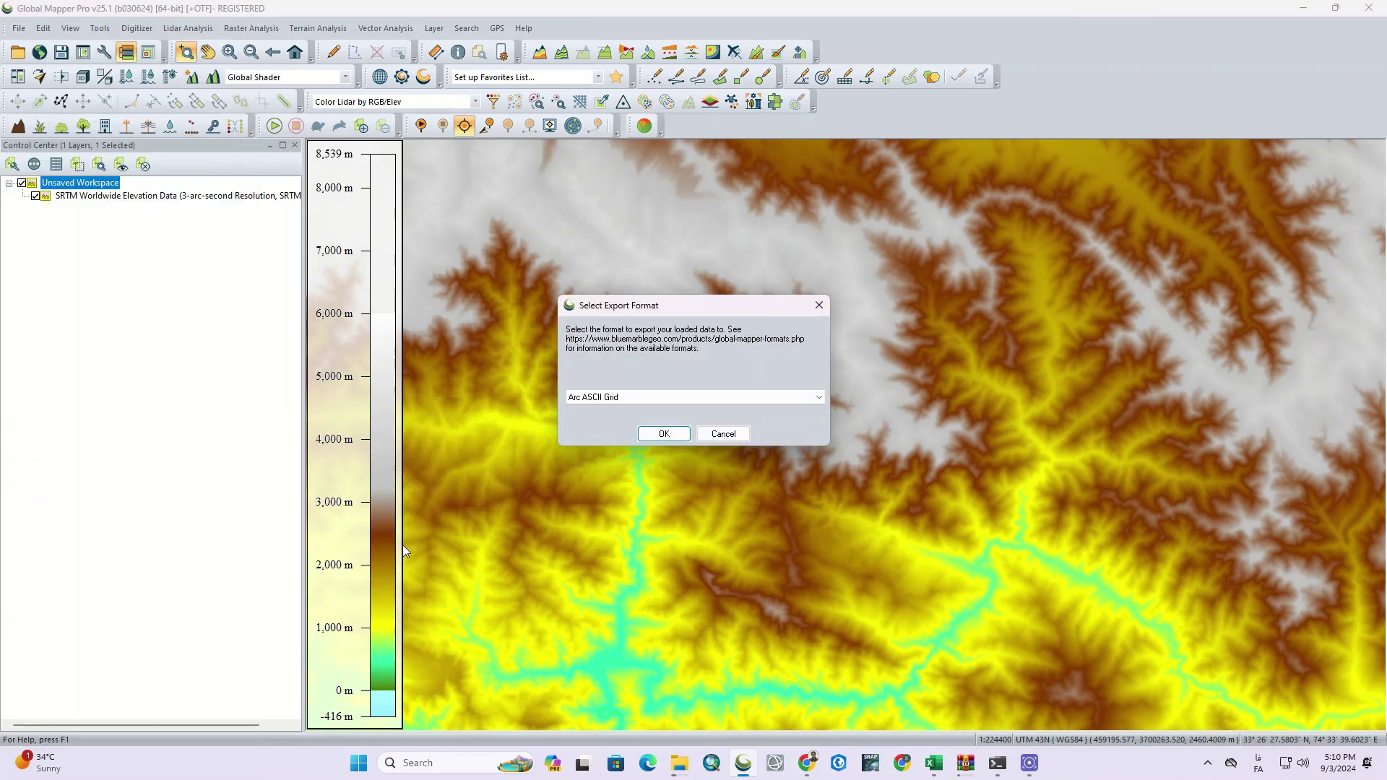
{"action": "left_click", "coordinate": [819, 404]}
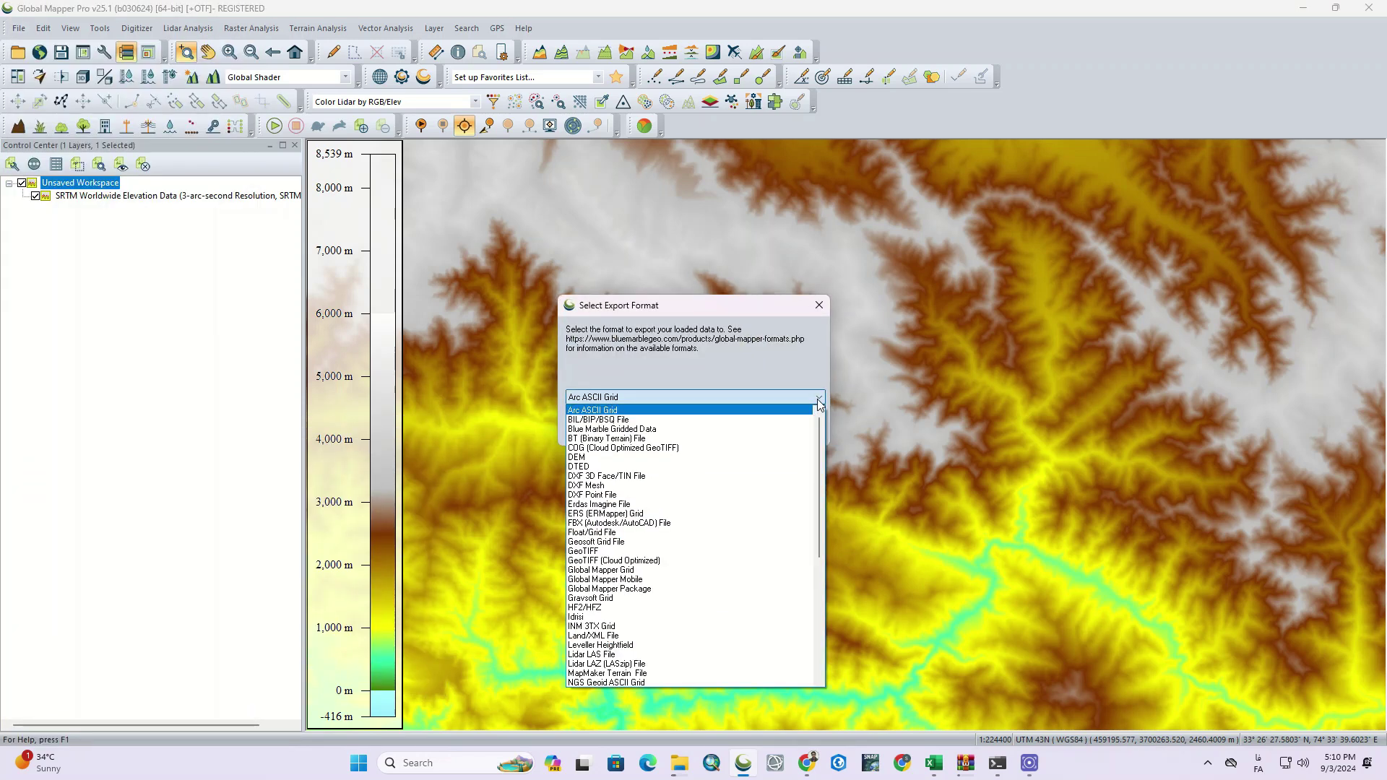
{"action": "left_click", "coordinate": [736, 457]}
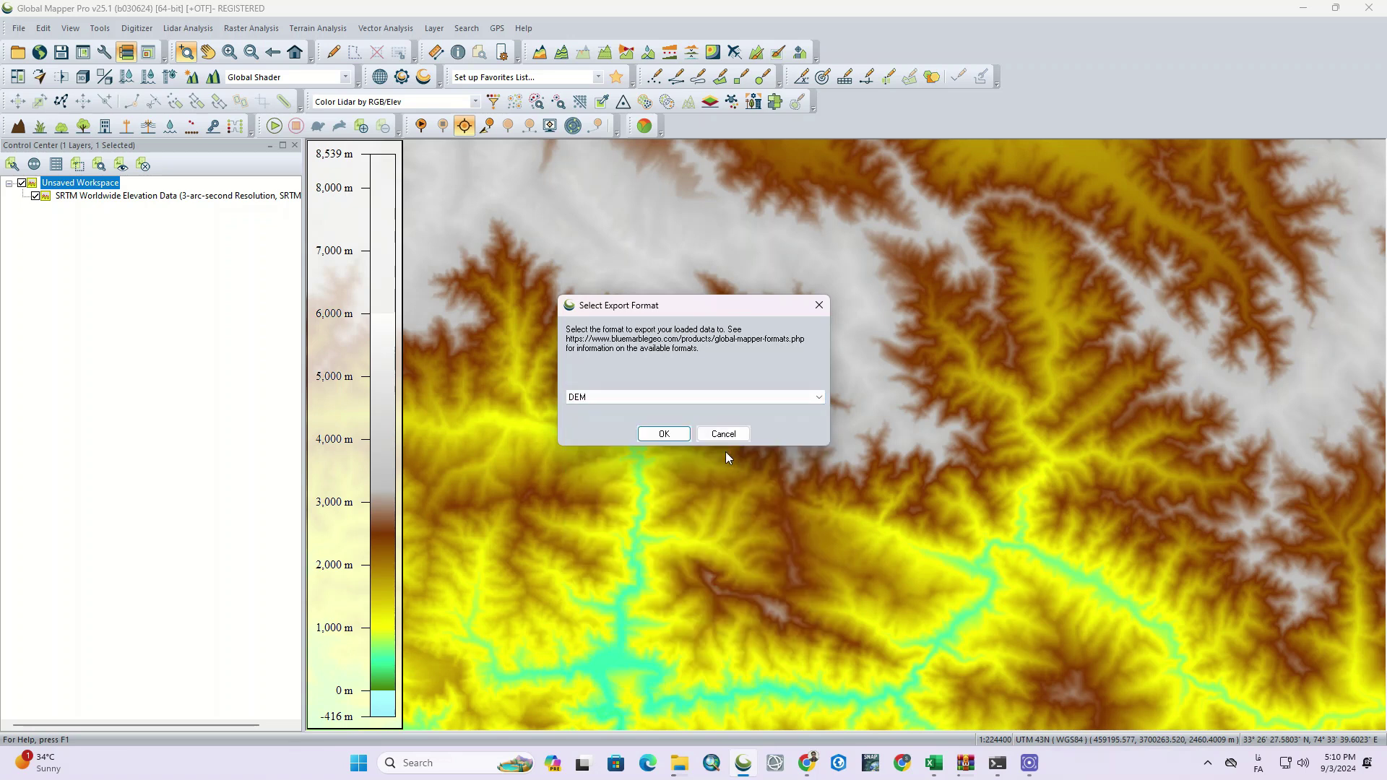
{"action": "left_click", "coordinate": [663, 434]}
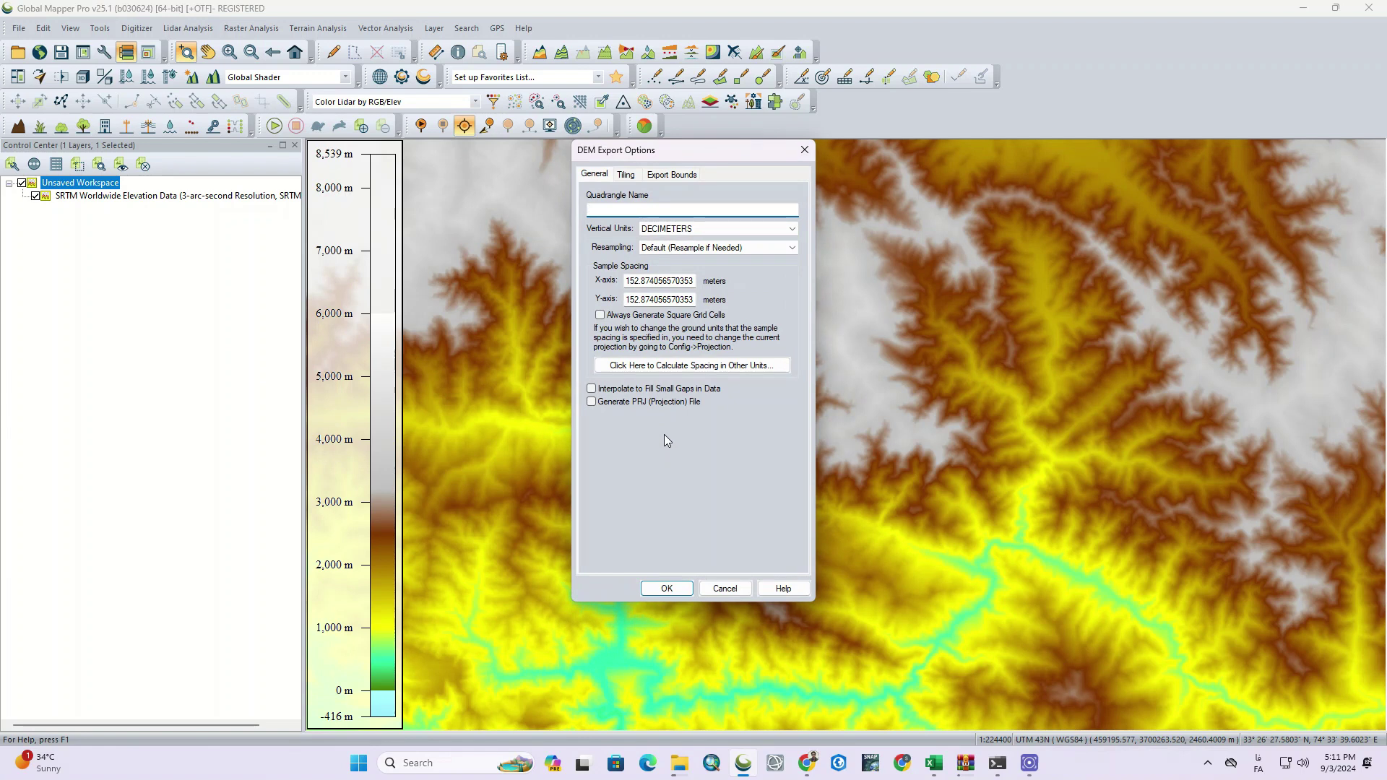
{"action": "left_click", "coordinate": [693, 176]}
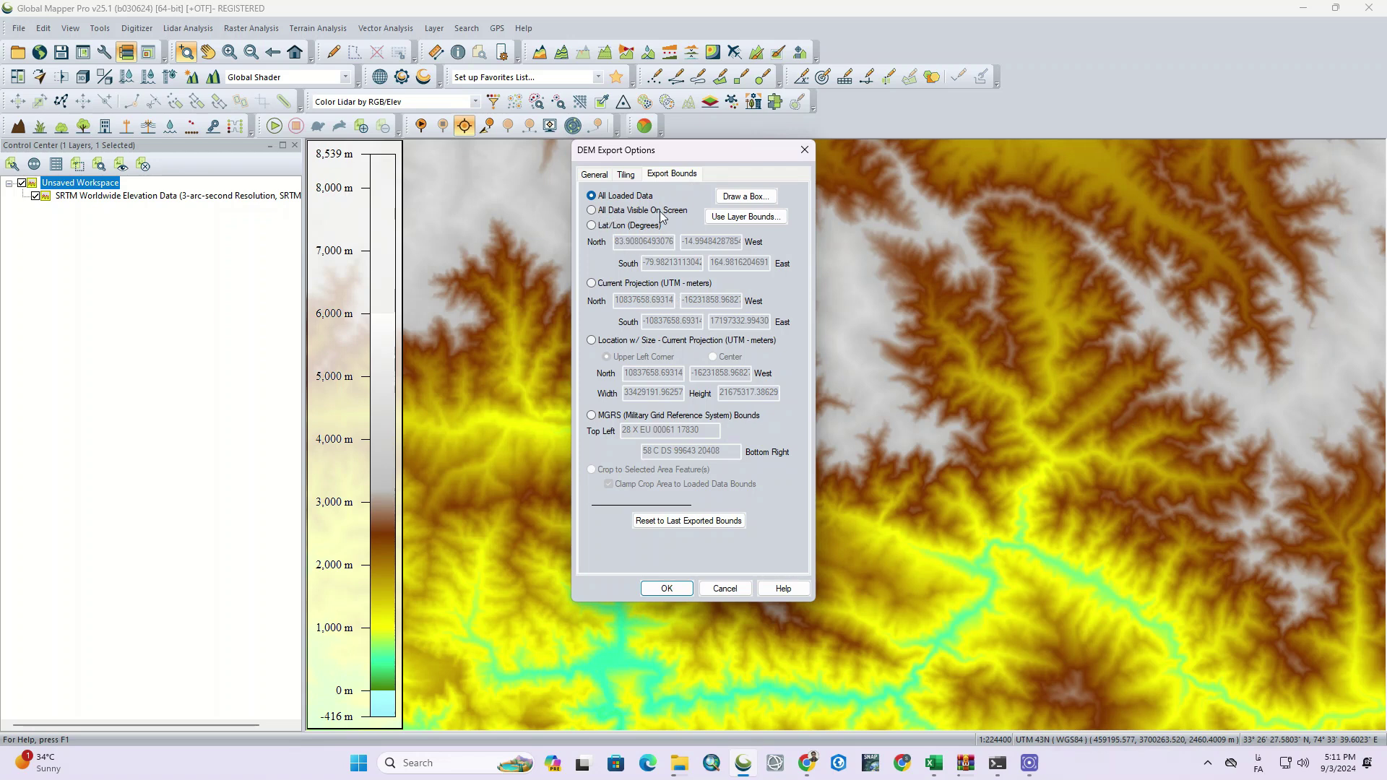
{"action": "left_click", "coordinate": [671, 586]}
{"action": "type", "text": "DEM"}
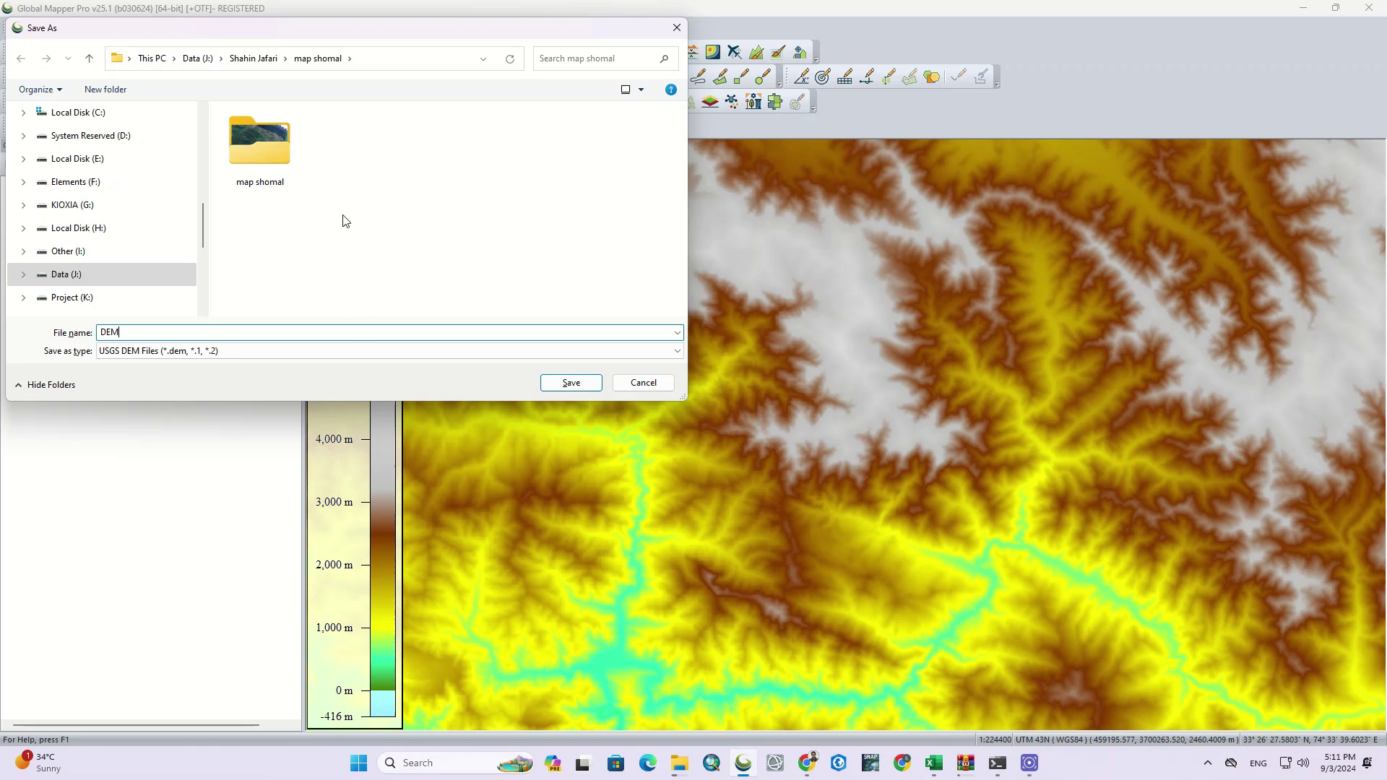
{"action": "scroll", "coordinate": [68, 236], "scroll_direction": "up", "scroll_amount": 5}
{"action": "scroll", "coordinate": [68, 223], "scroll_direction": "up", "scroll_amount": 5}
Save the DEM file into the Desktop's map shomal folder
{"action": "left_click", "coordinate": [87, 209]}
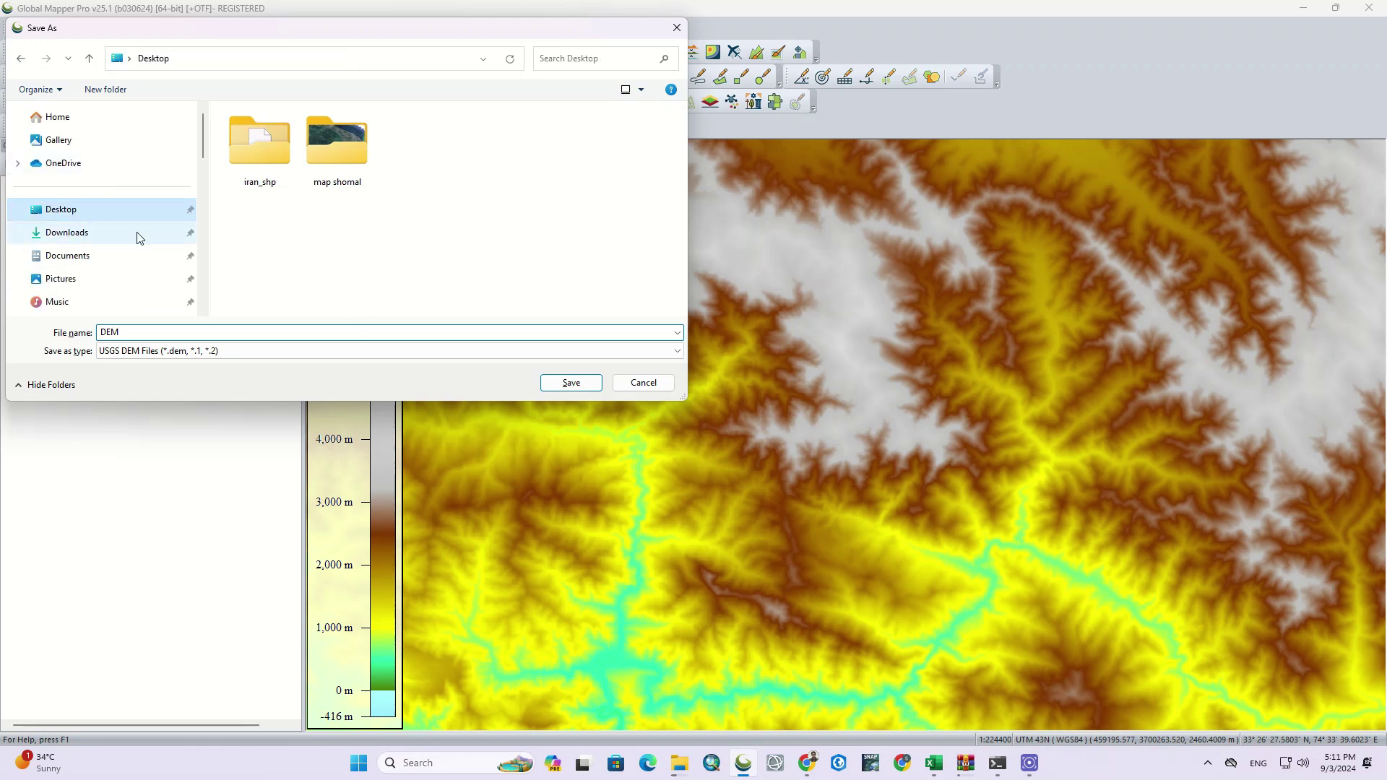
{"action": "double_click", "coordinate": [339, 159]}
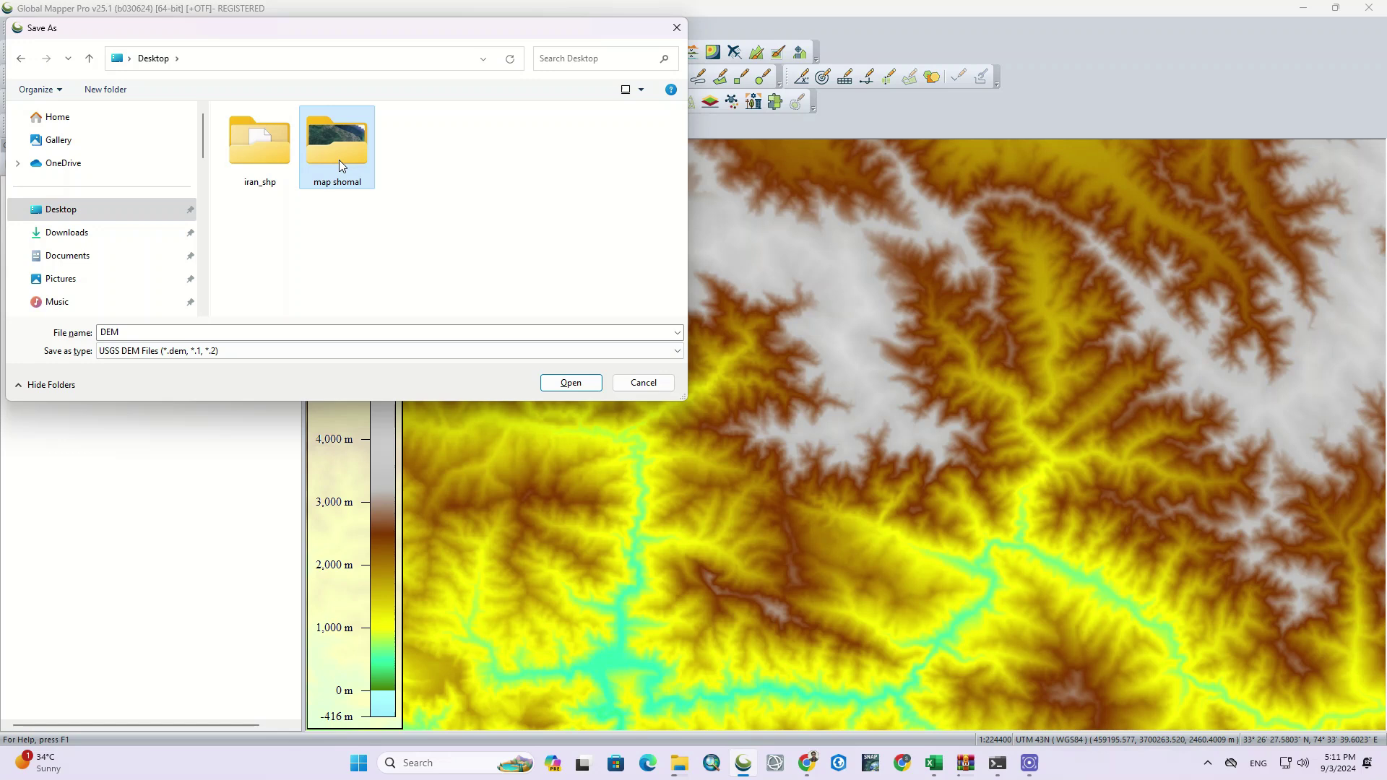
{"action": "left_click", "coordinate": [560, 386]}
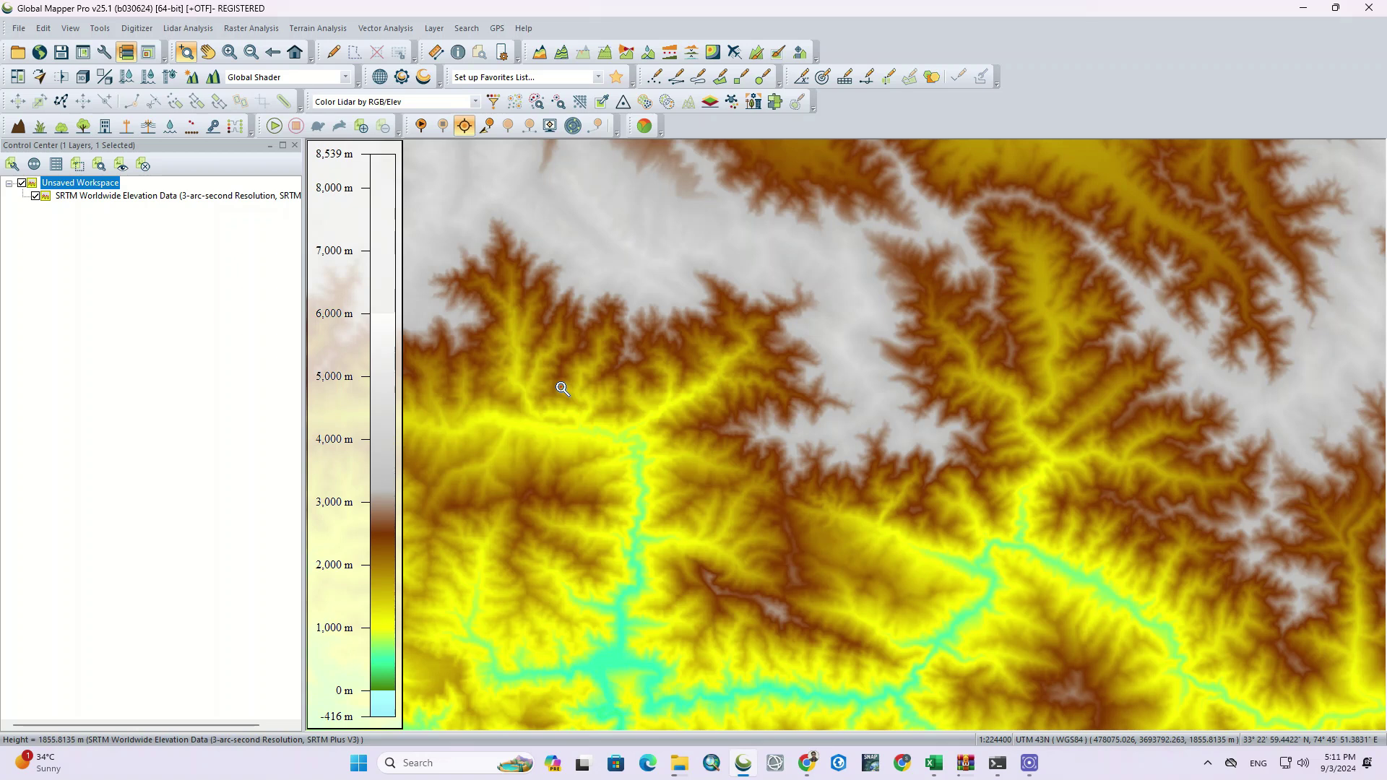
Unload the SRTM elevation layer from the workspace
{"action": "left_click", "coordinate": [162, 195]}
{"action": "right_click", "coordinate": [69, 196]}
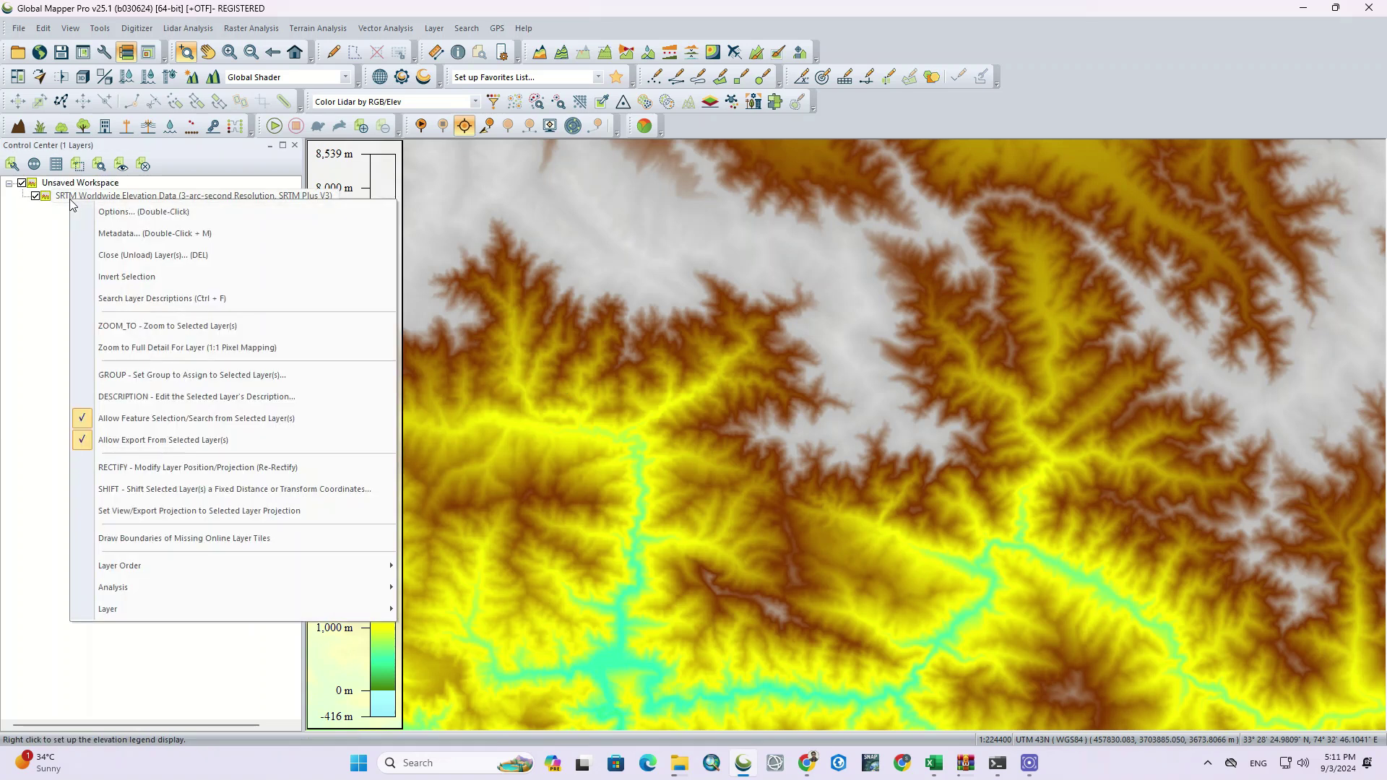
{"action": "left_click", "coordinate": [109, 256]}
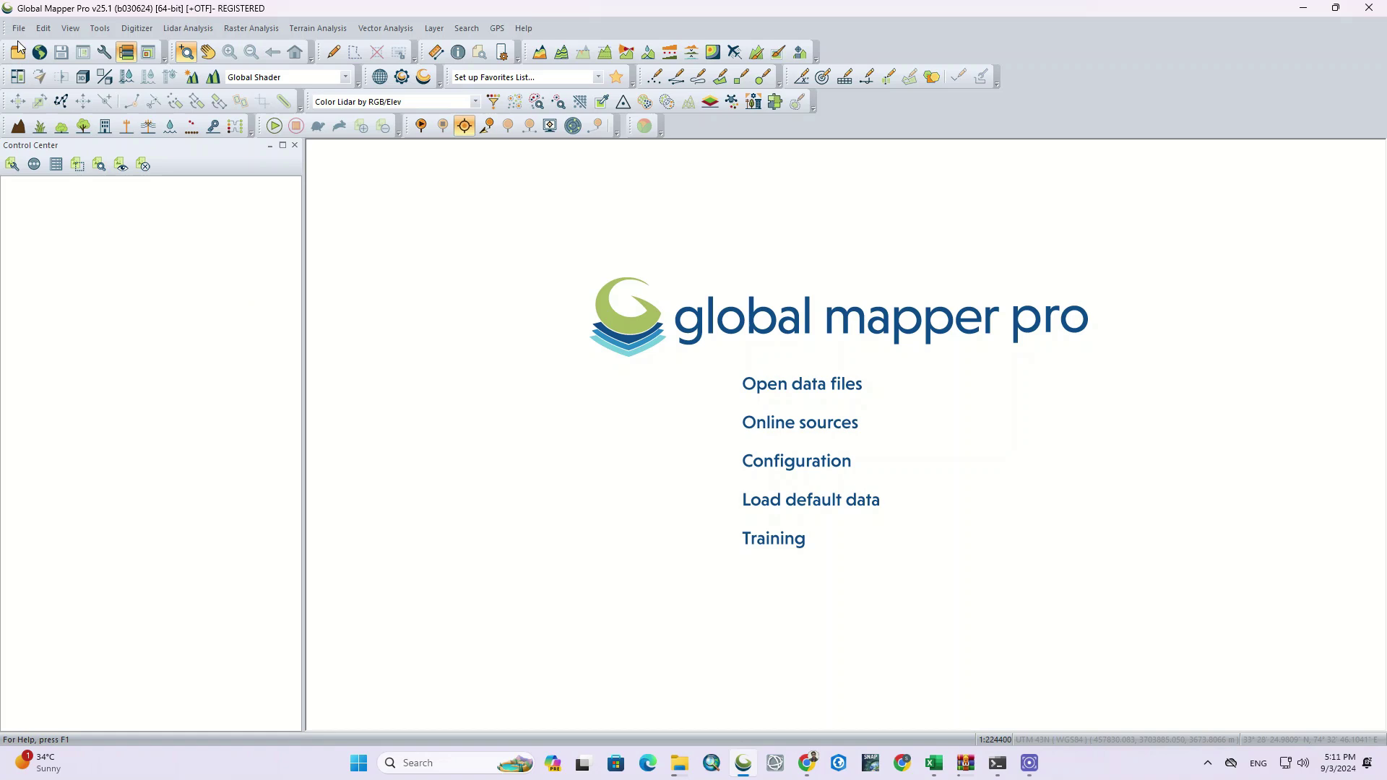
Load DEM.dem from the Desktop's map shomal folder as the new elevation layer
{"action": "left_click", "coordinate": [17, 50]}
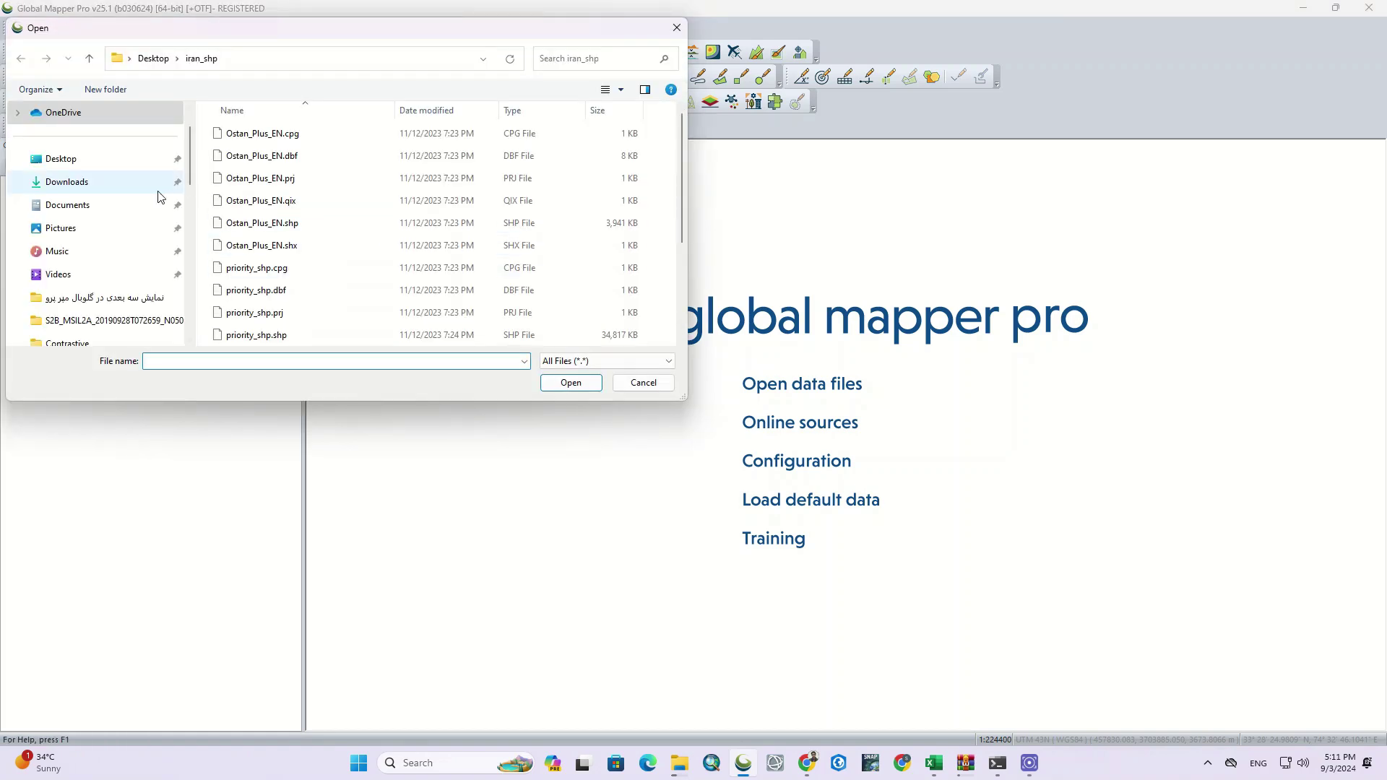
{"action": "left_click", "coordinate": [153, 59]}
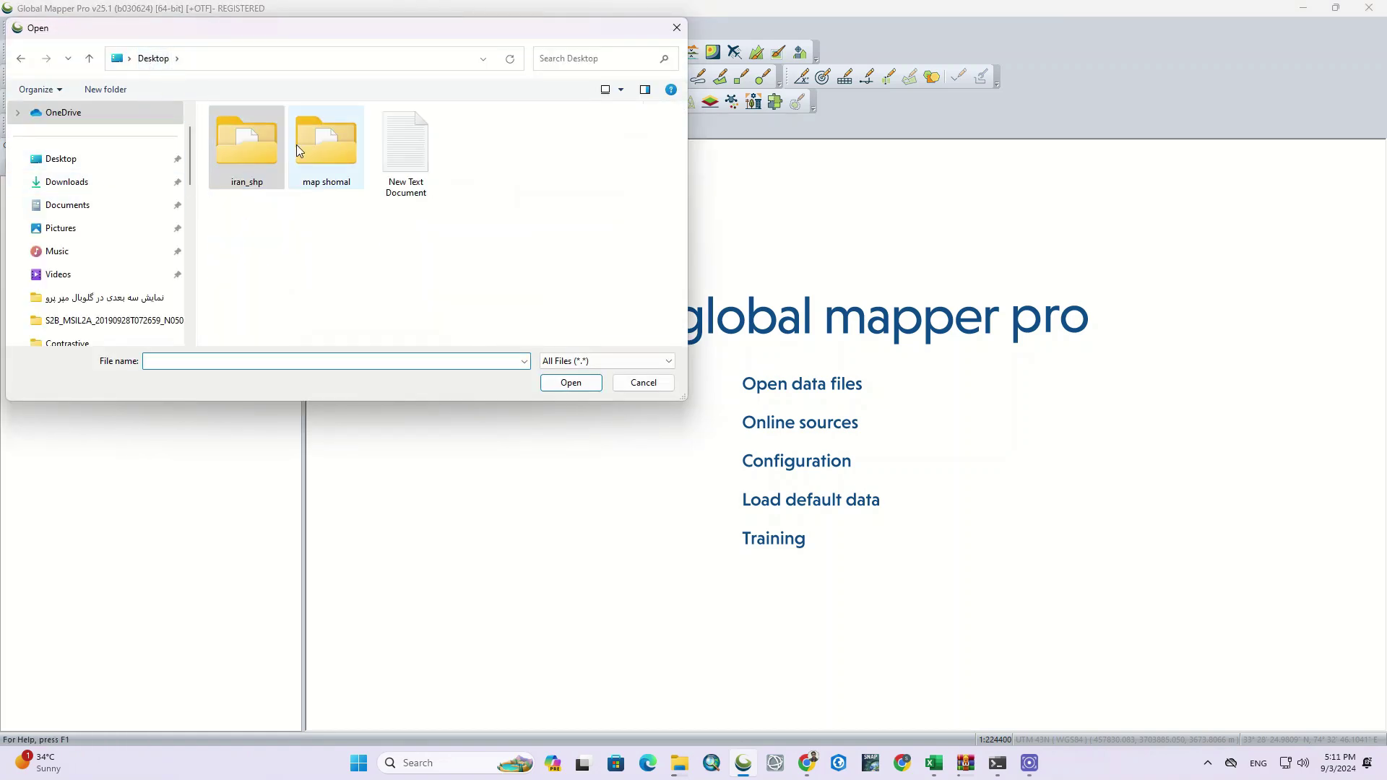
{"action": "left_click", "coordinate": [315, 144]}
{"action": "double_click", "coordinate": [315, 144]}
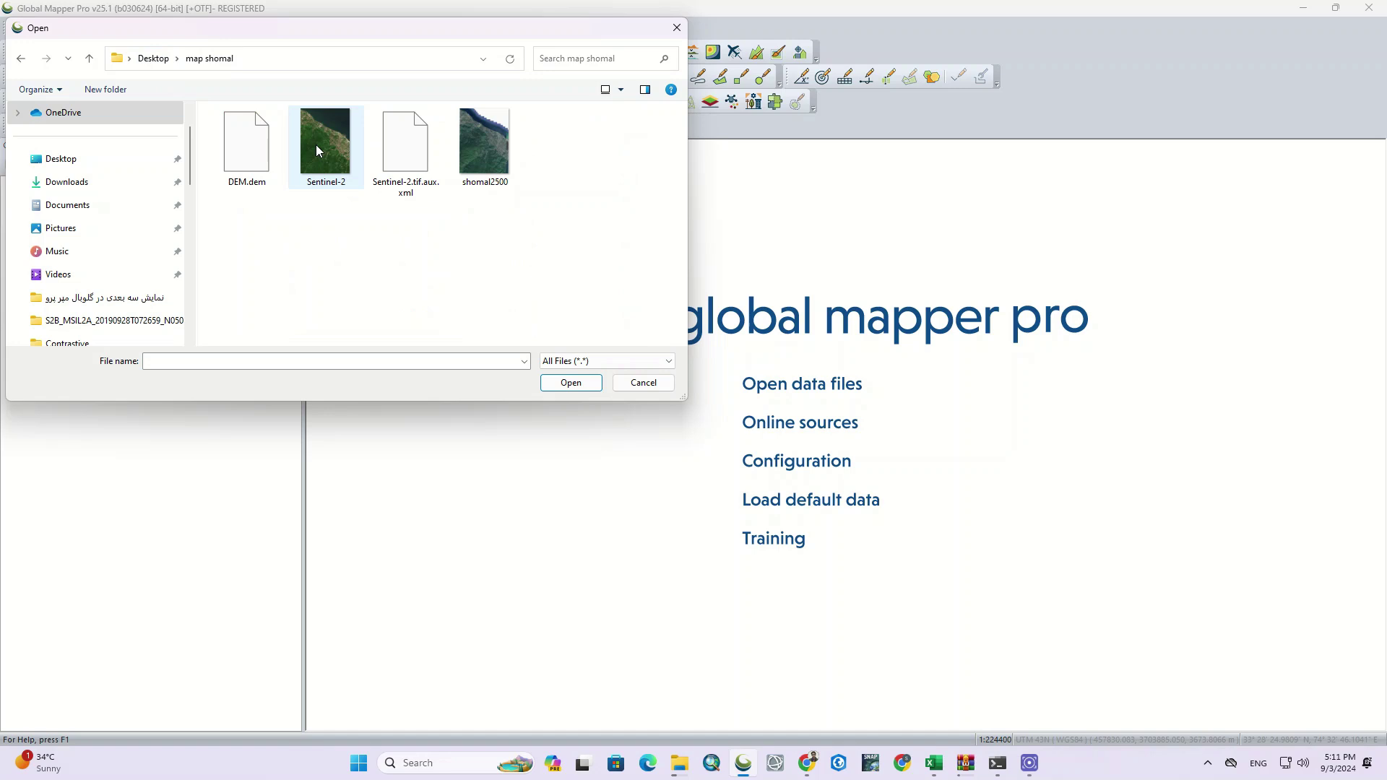
{"action": "double_click", "coordinate": [254, 145]}
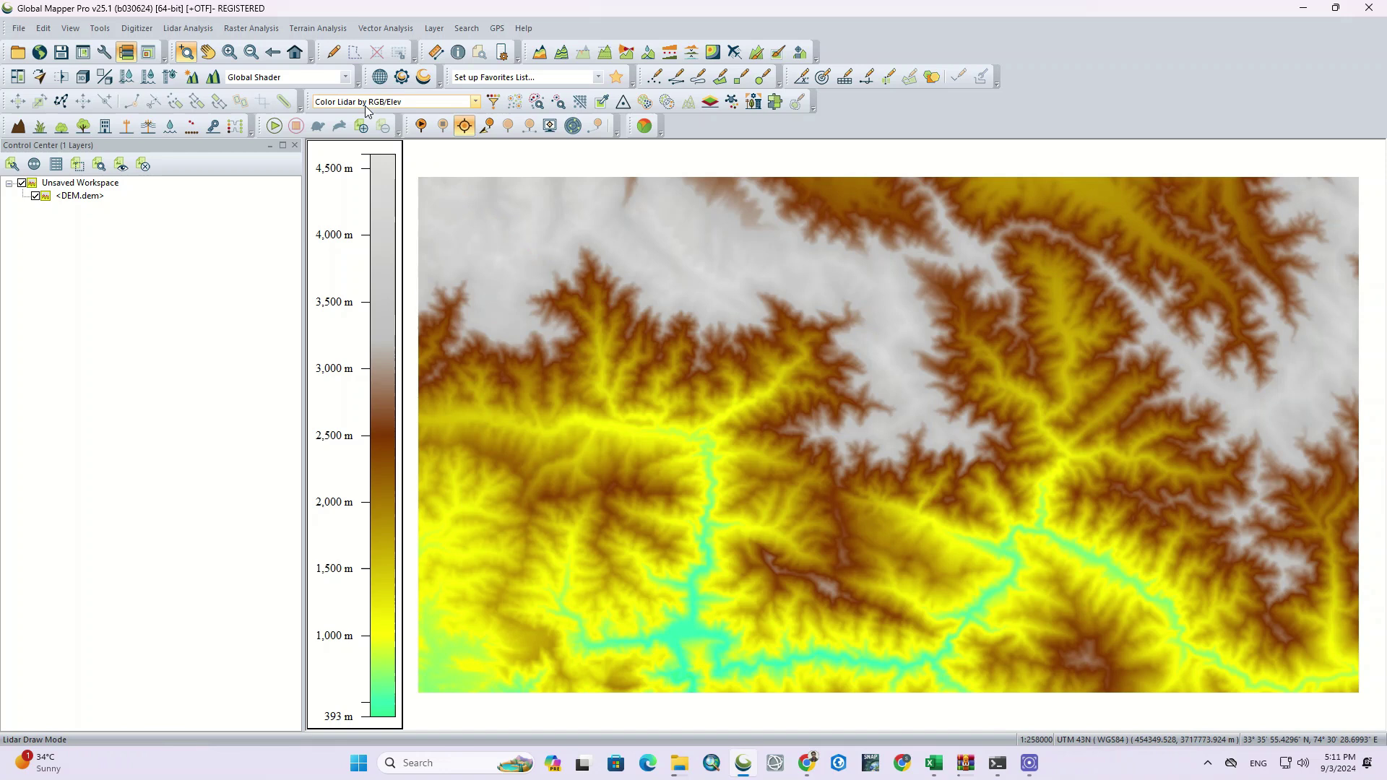
{"action": "left_click", "coordinate": [347, 77]}
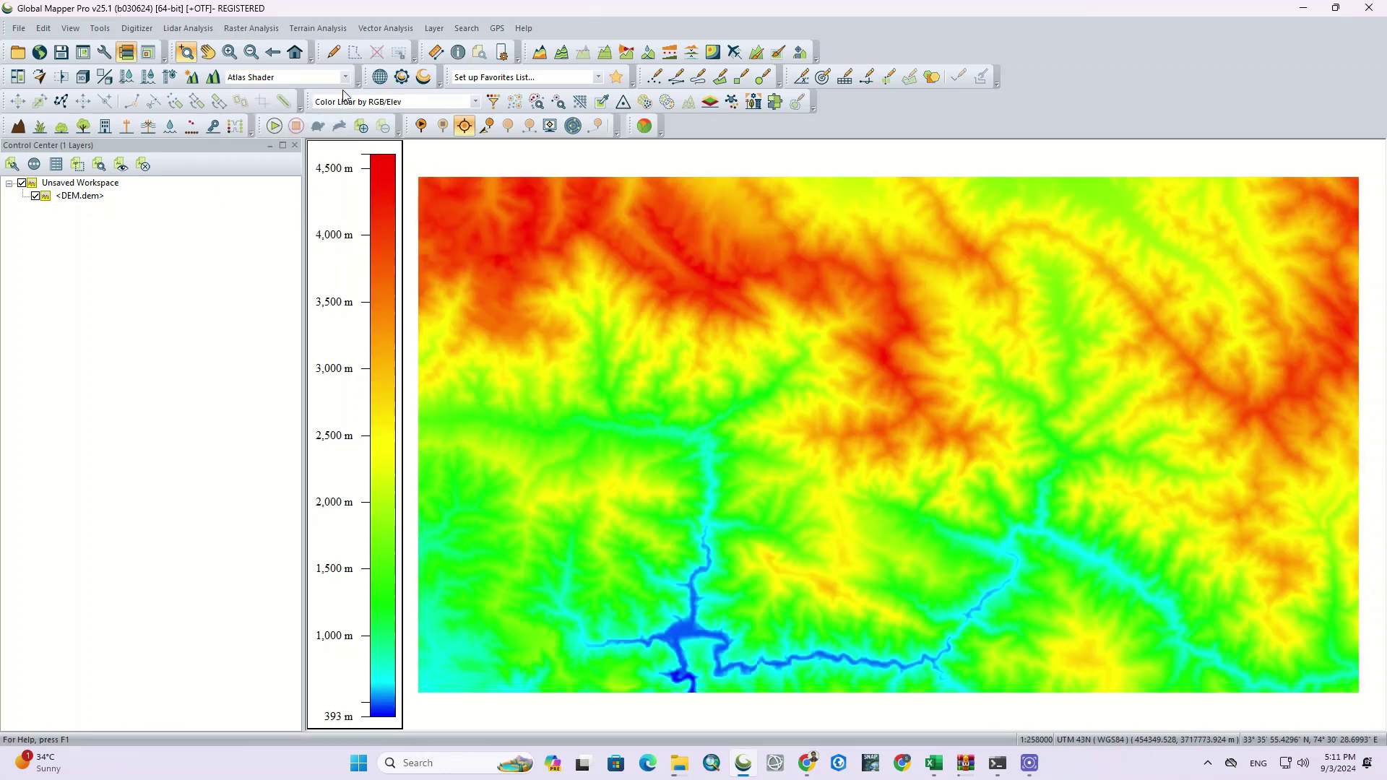
{"action": "left_click", "coordinate": [344, 78]}
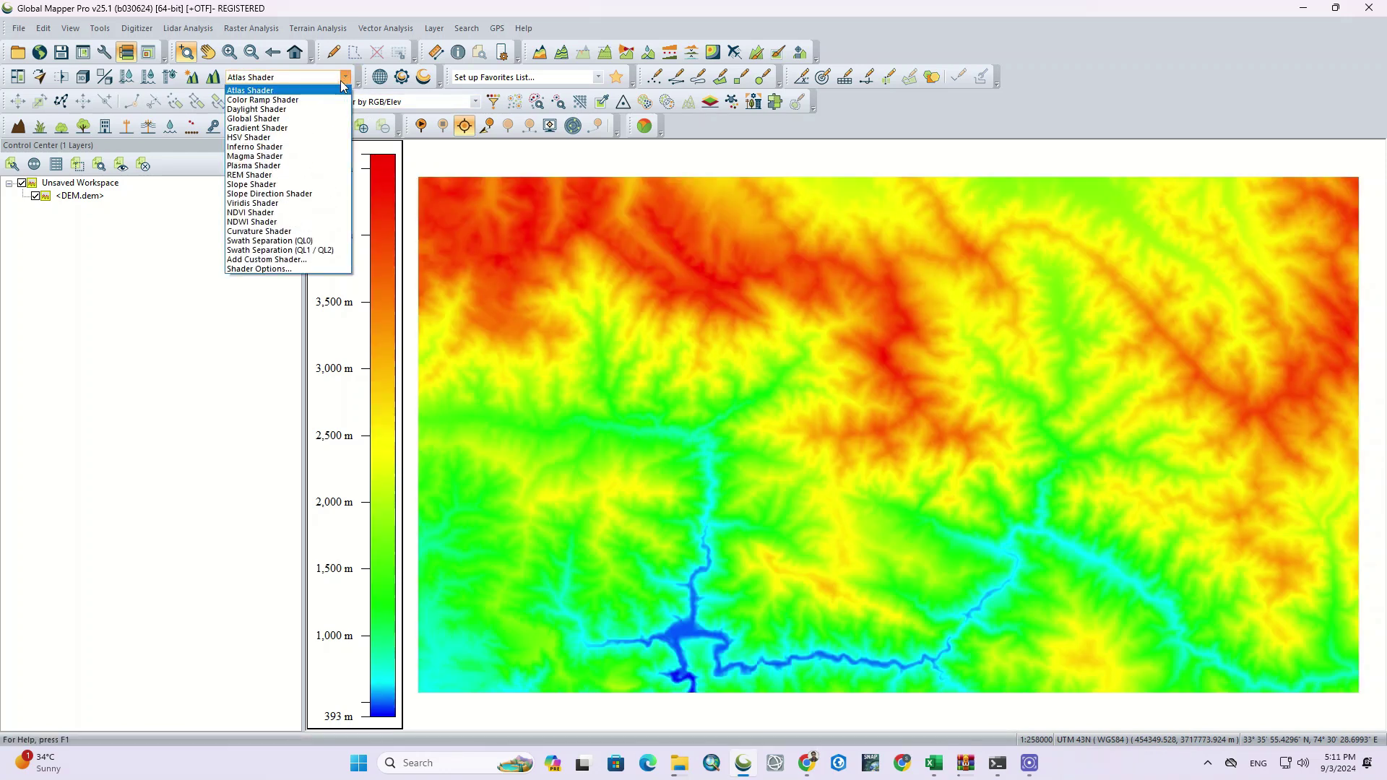
{"action": "left_click", "coordinate": [292, 126]}
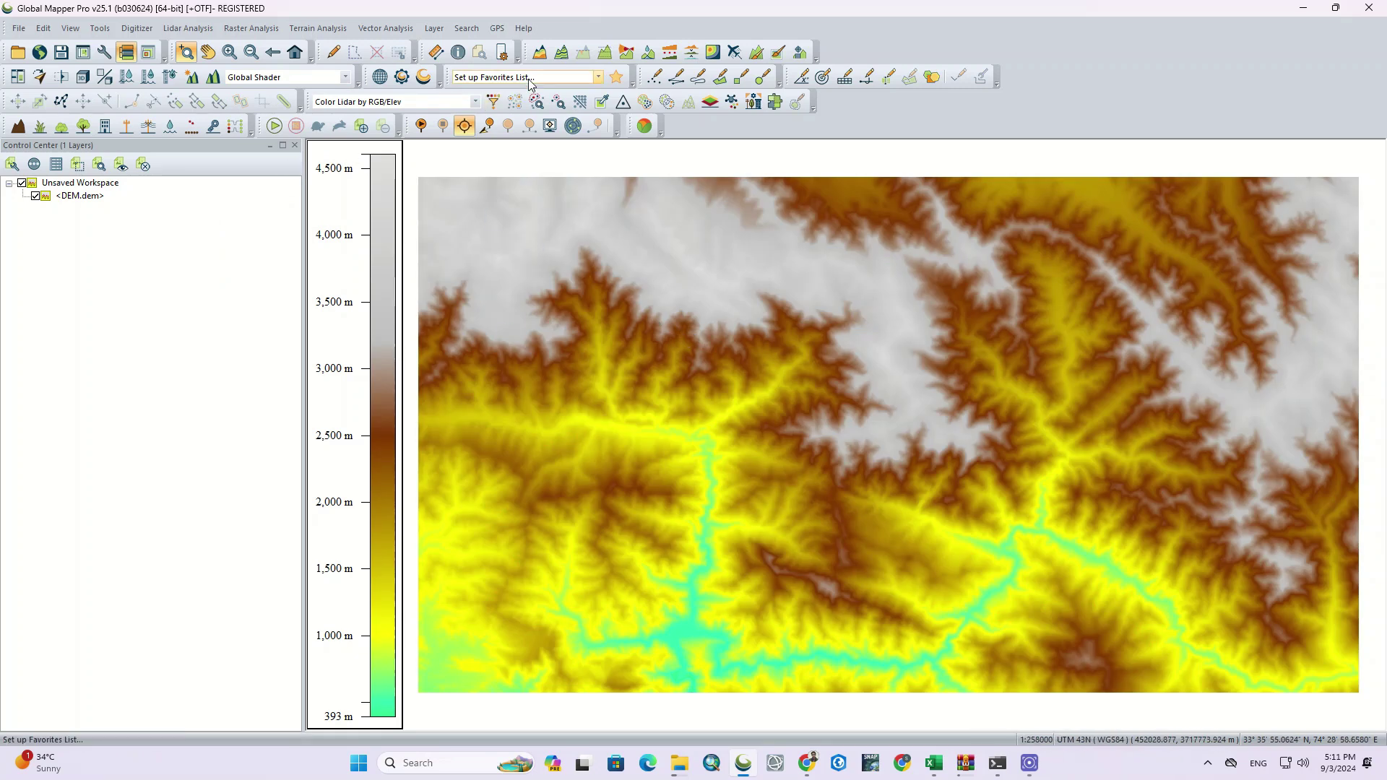
Draw a path from the northern ridge to the southern valley and generate its ~48.9 km elevation profile
{"action": "left_click", "coordinate": [604, 57]}
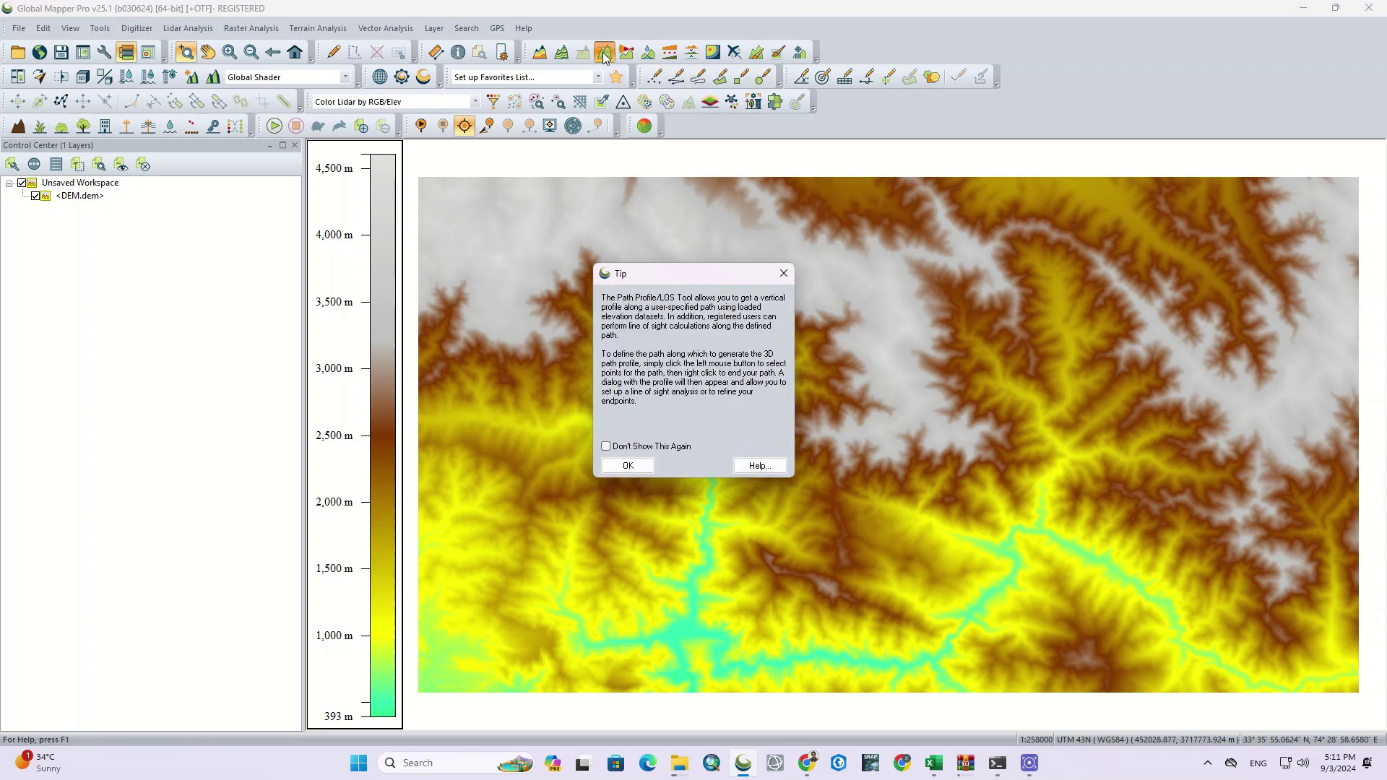
{"action": "left_click", "coordinate": [628, 466]}
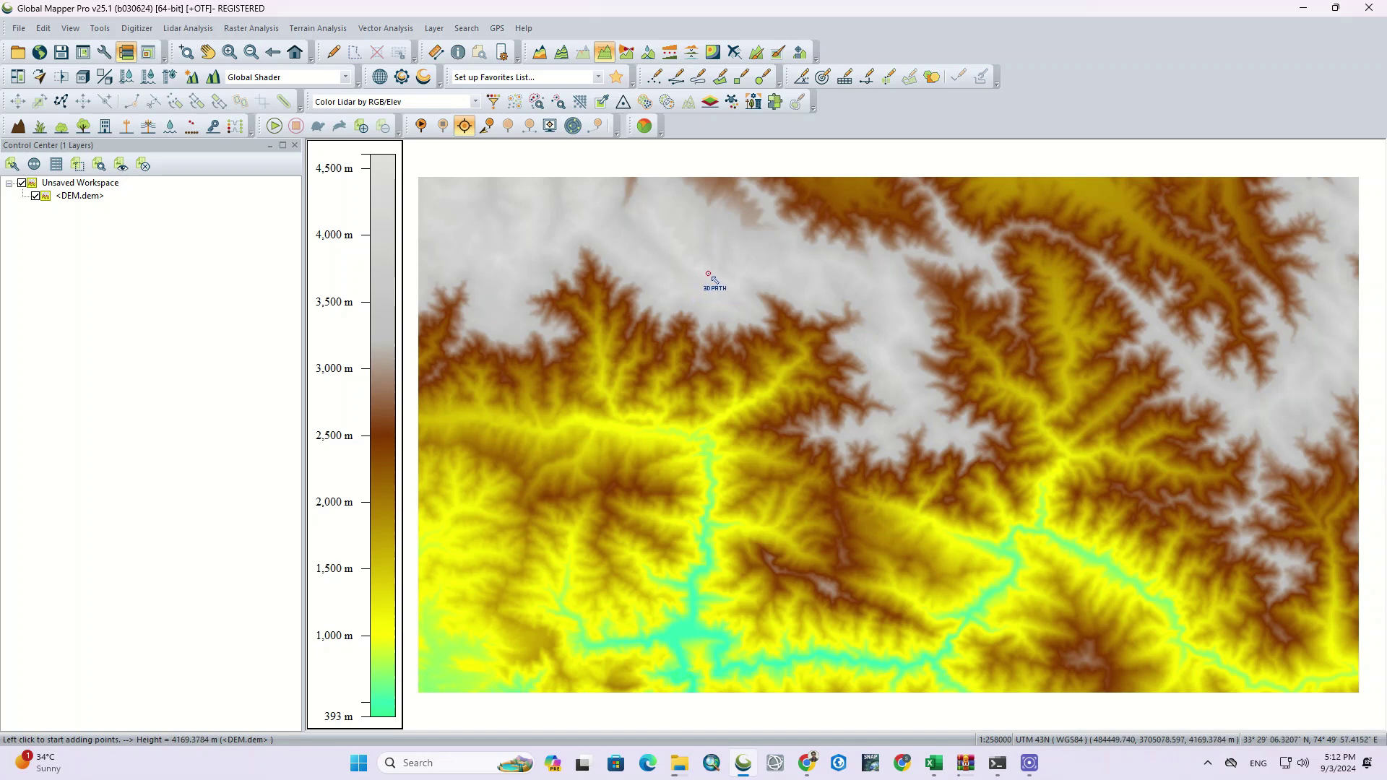
{"action": "left_click", "coordinate": [594, 205]}
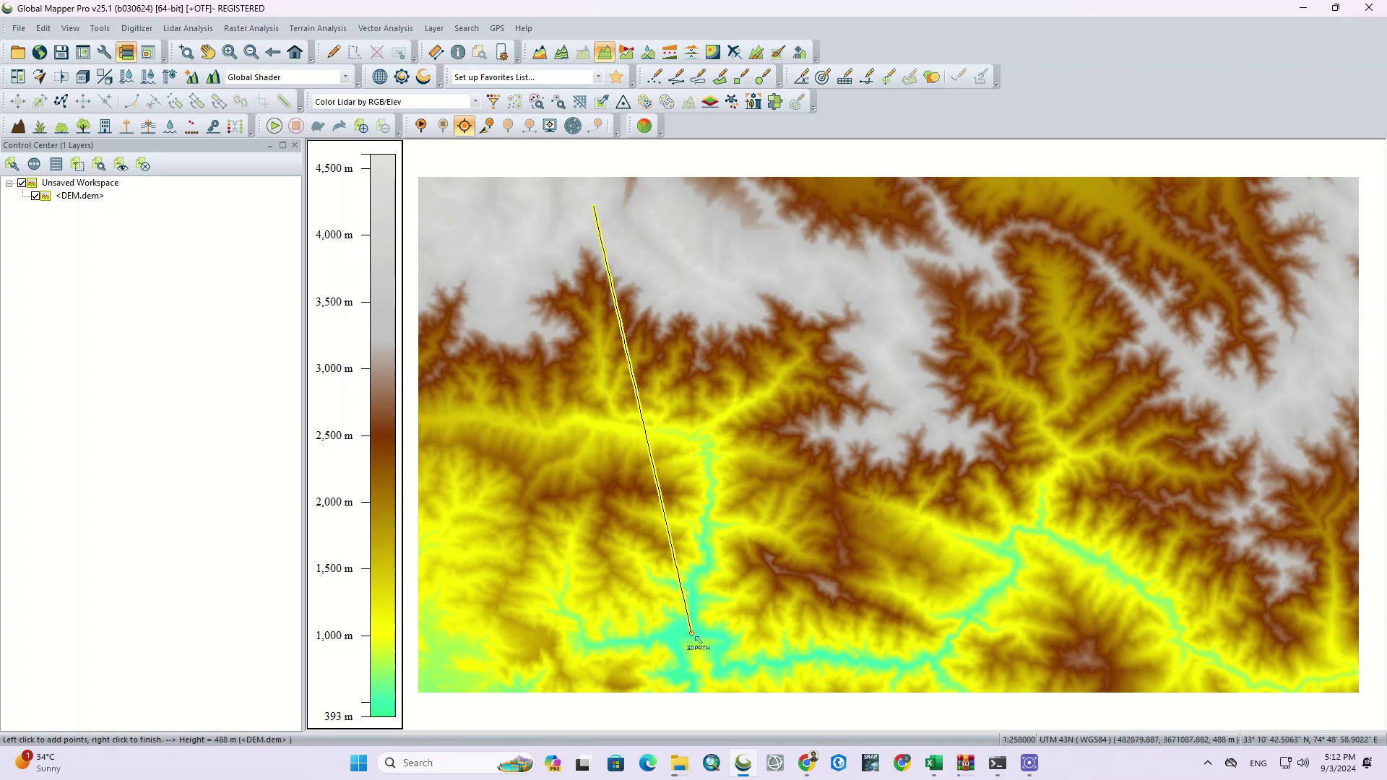
{"action": "left_click", "coordinate": [746, 667]}
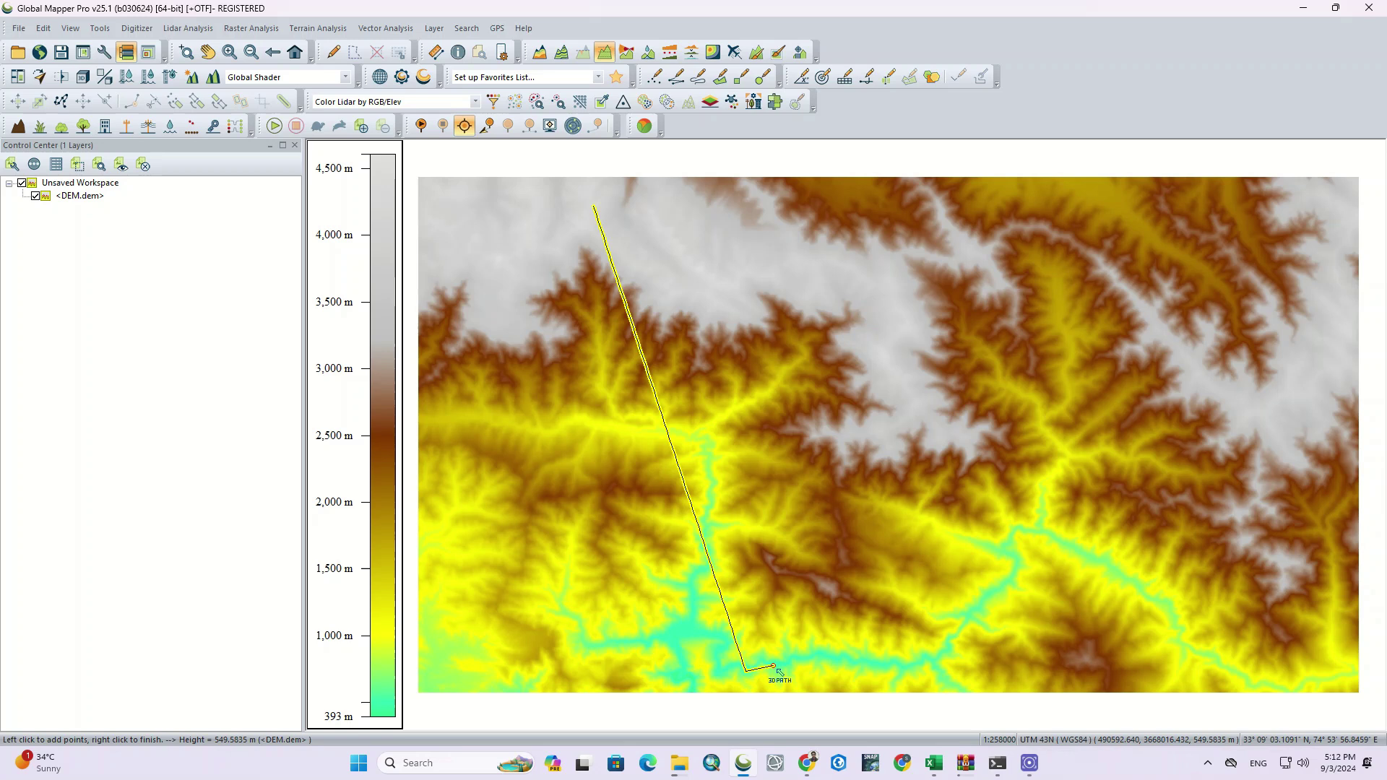
{"action": "right_click", "coordinate": [776, 671]}
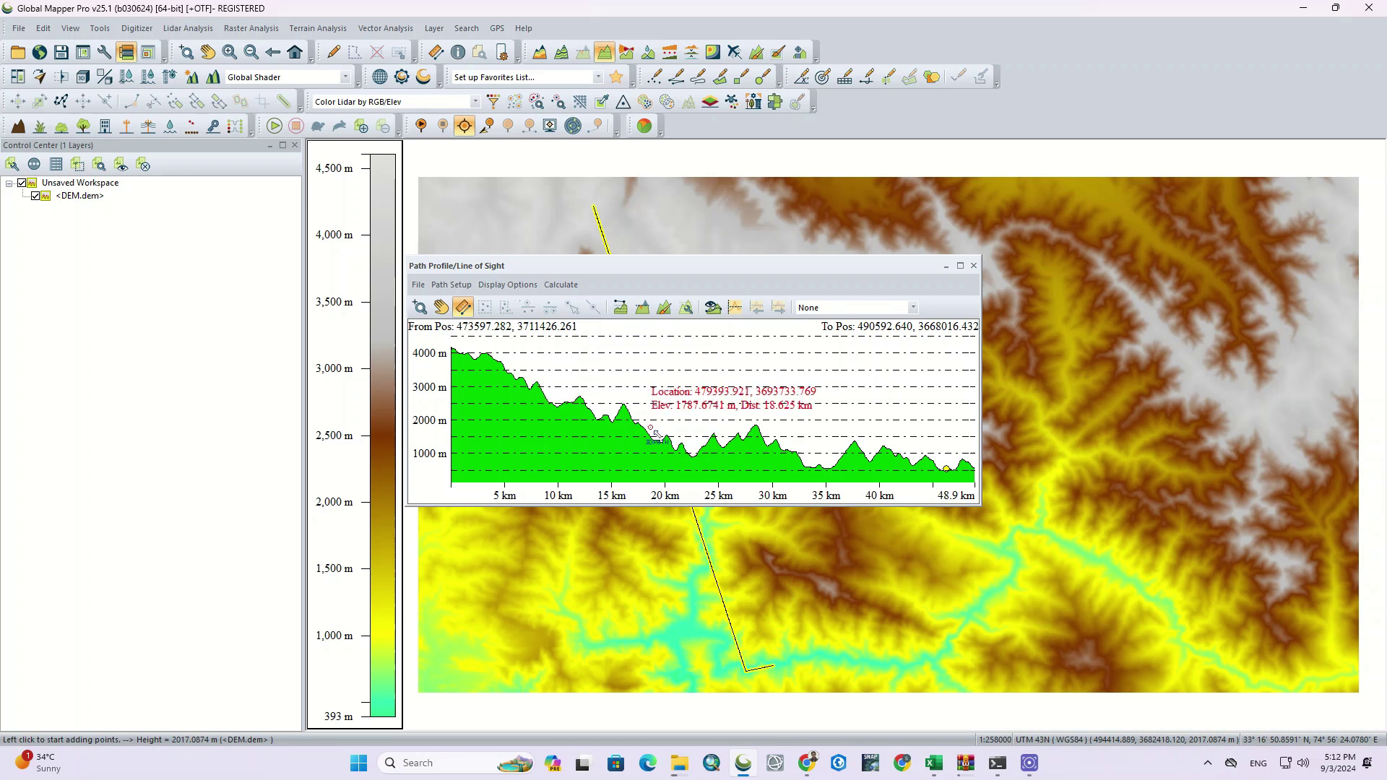
Enlarge the Path Profile window and move it to the upper right to uncover the path
{"action": "left_click_drag", "start_coordinate": [740, 505], "coordinate": [740, 593]}
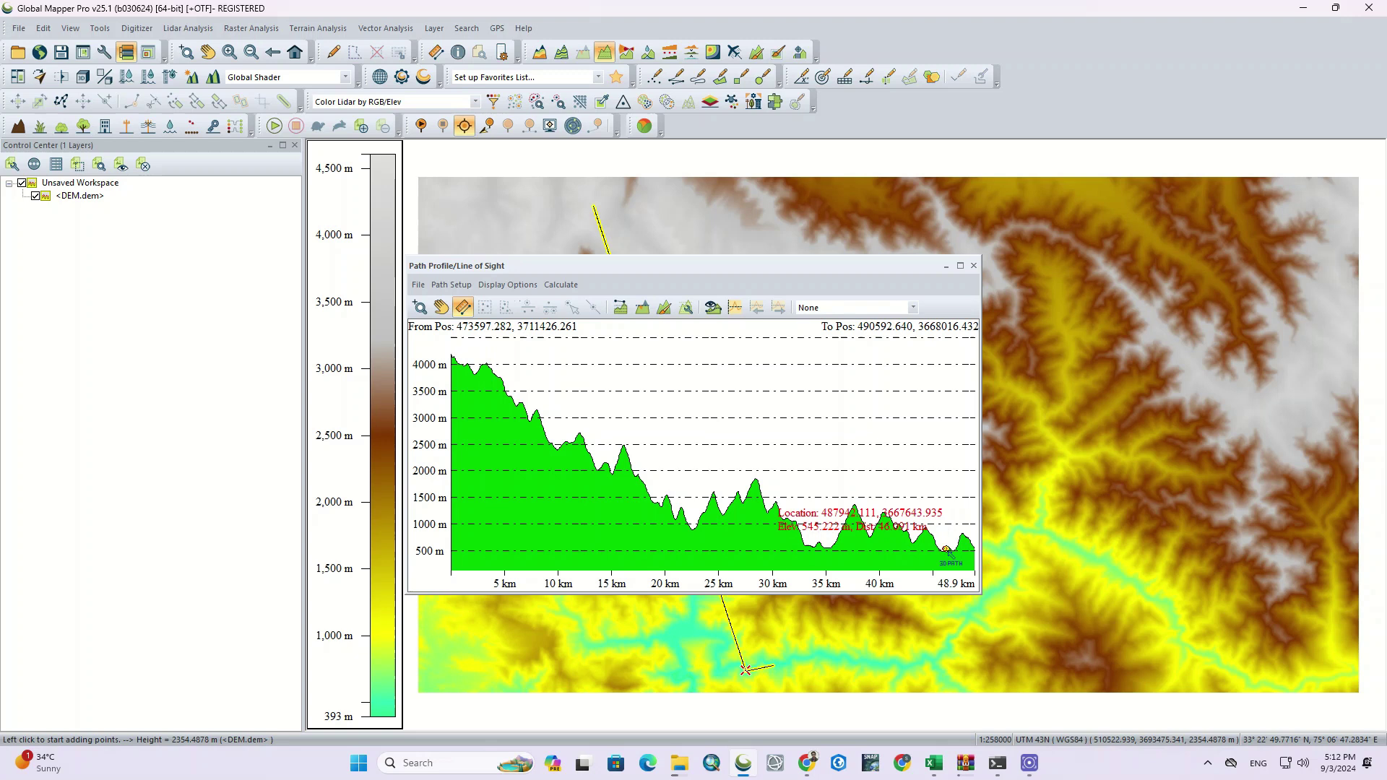
{"action": "mouse_move", "coordinate": [734, 263]}
{"action": "left_mouse_down"}
{"action": "mouse_move", "coordinate": [985, 214]}
{"action": "mouse_move", "coordinate": [1064, 171]}
{"action": "left_mouse_up"}
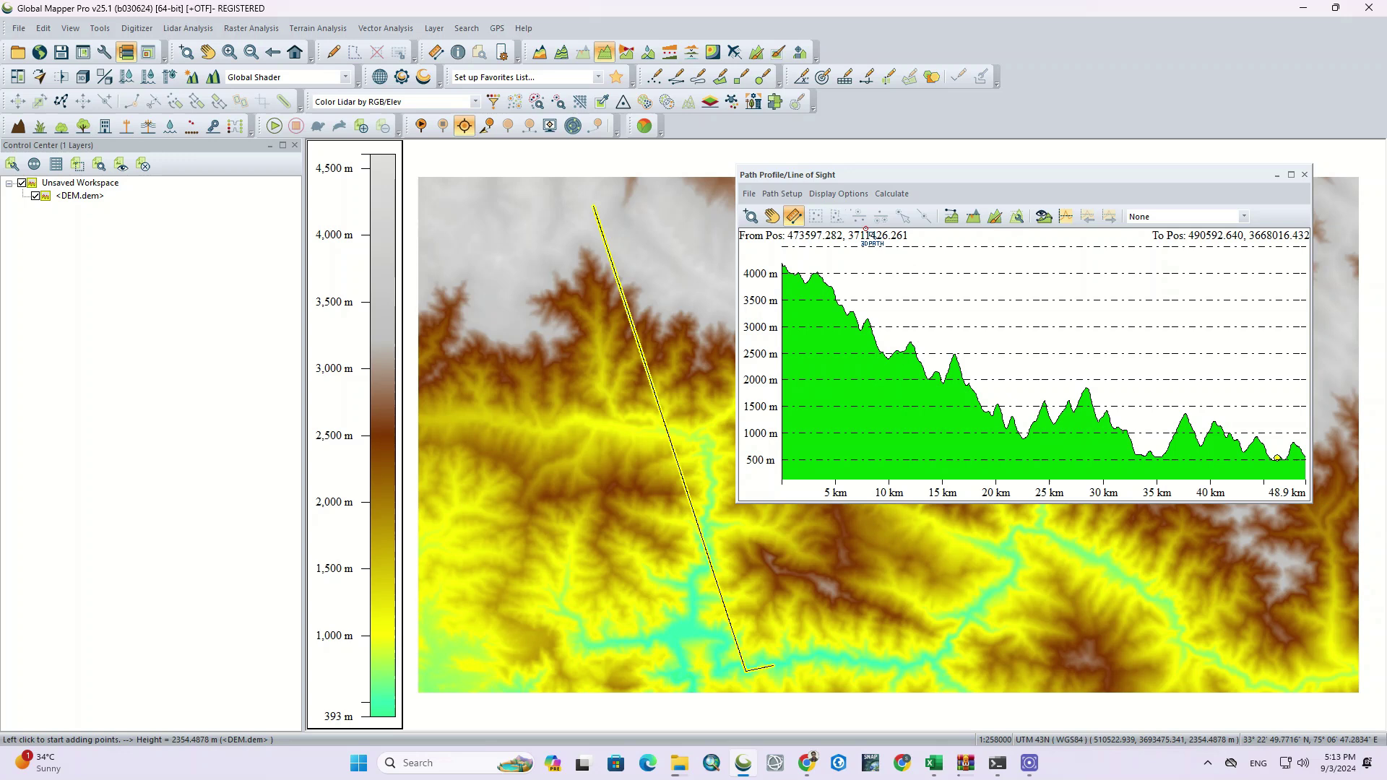
Set the profile background colour to light yellow after trying green and cyan swatches
{"action": "left_click", "coordinate": [841, 196]}
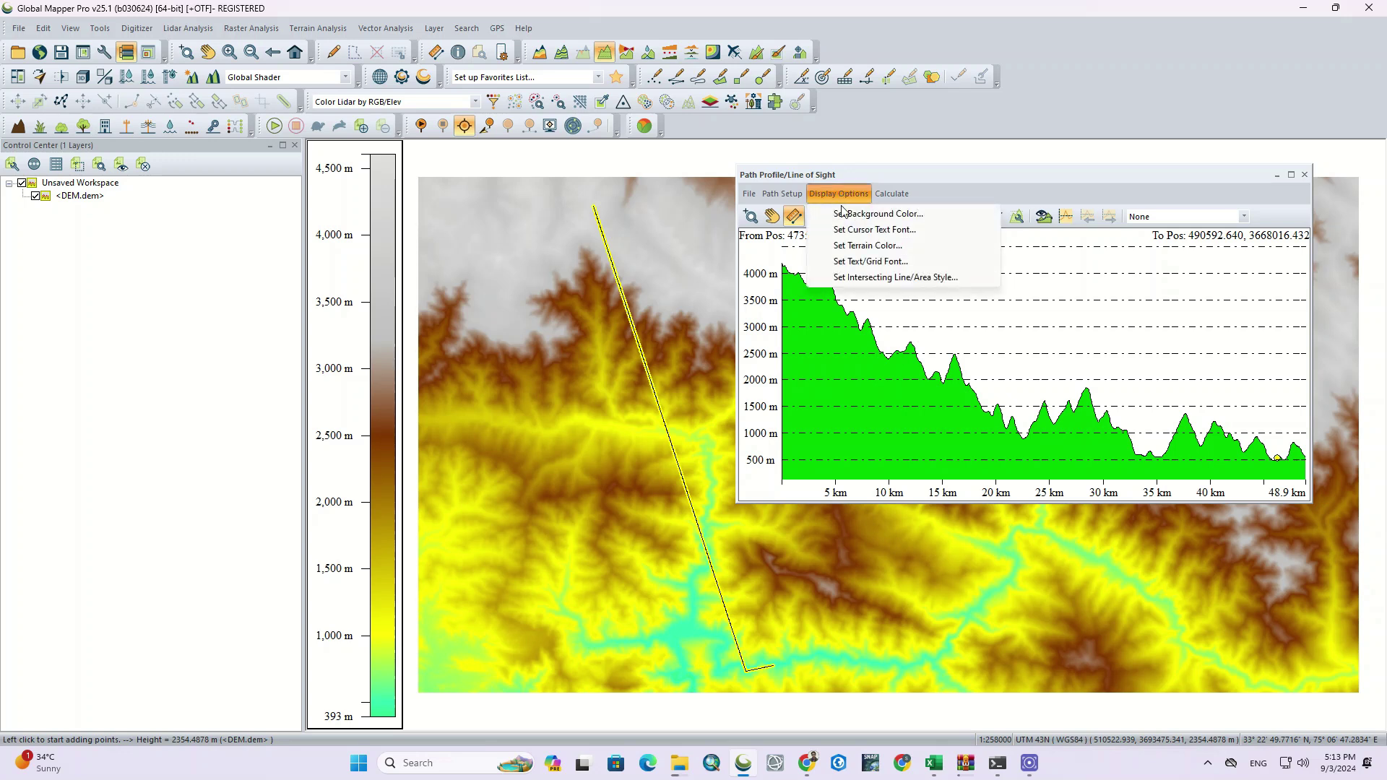
{"action": "left_click", "coordinate": [916, 215]}
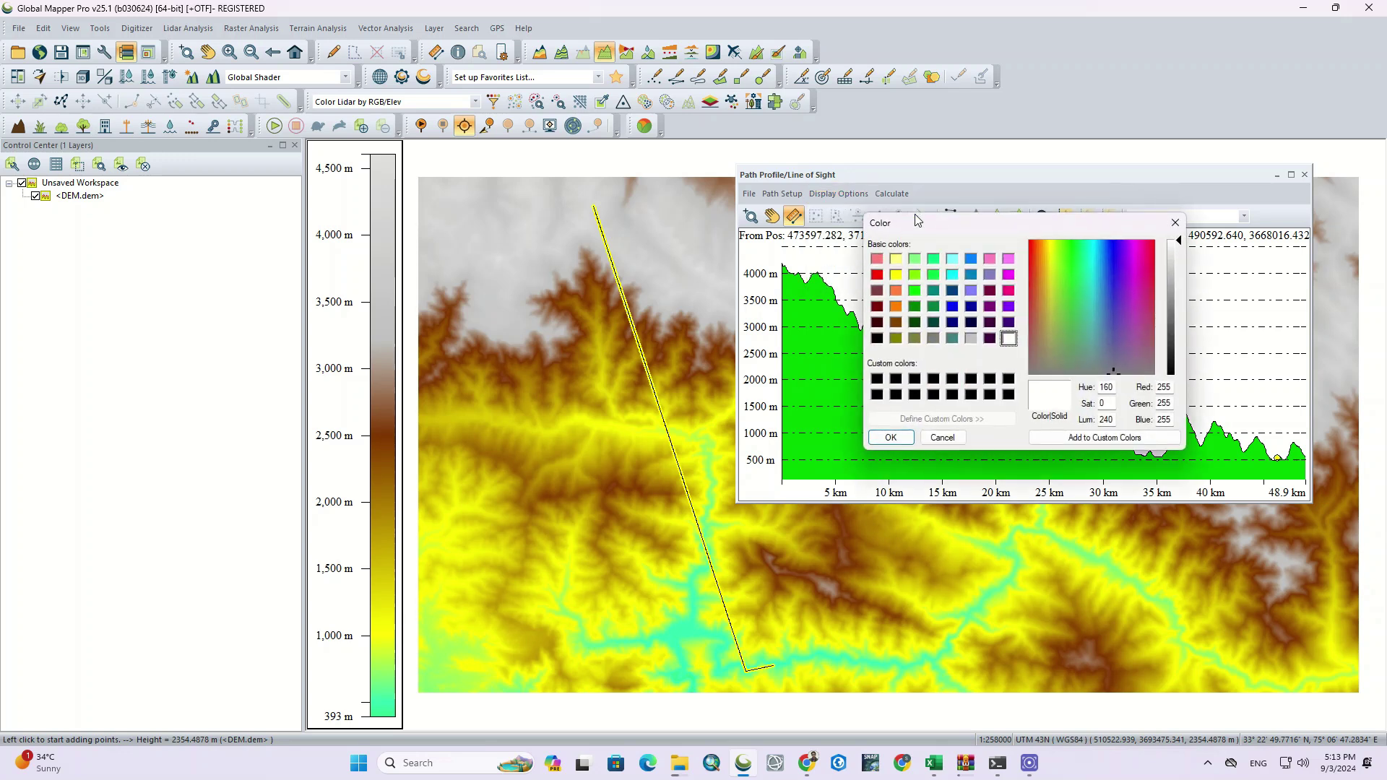
{"action": "left_click", "coordinate": [913, 275]}
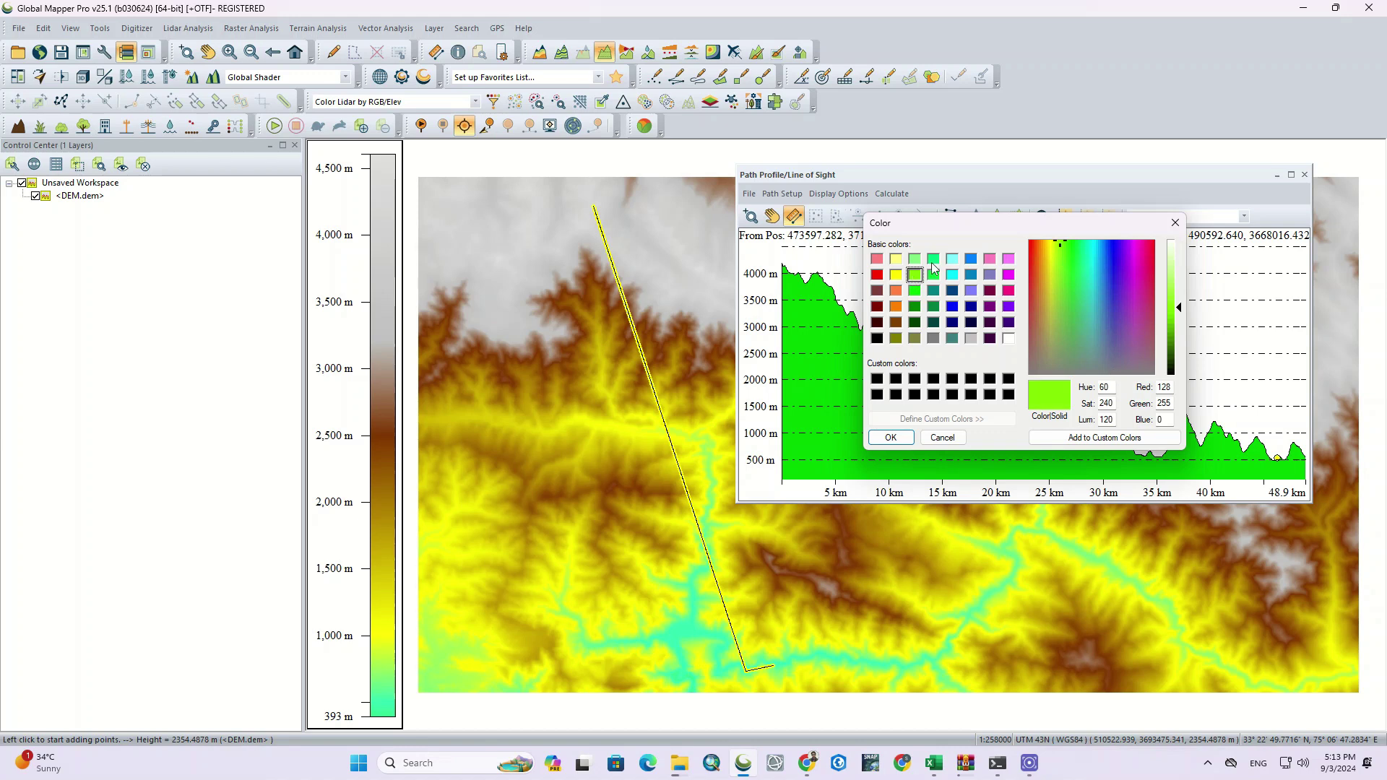
{"action": "left_click", "coordinate": [952, 259]}
{"action": "left_click", "coordinate": [897, 261]}
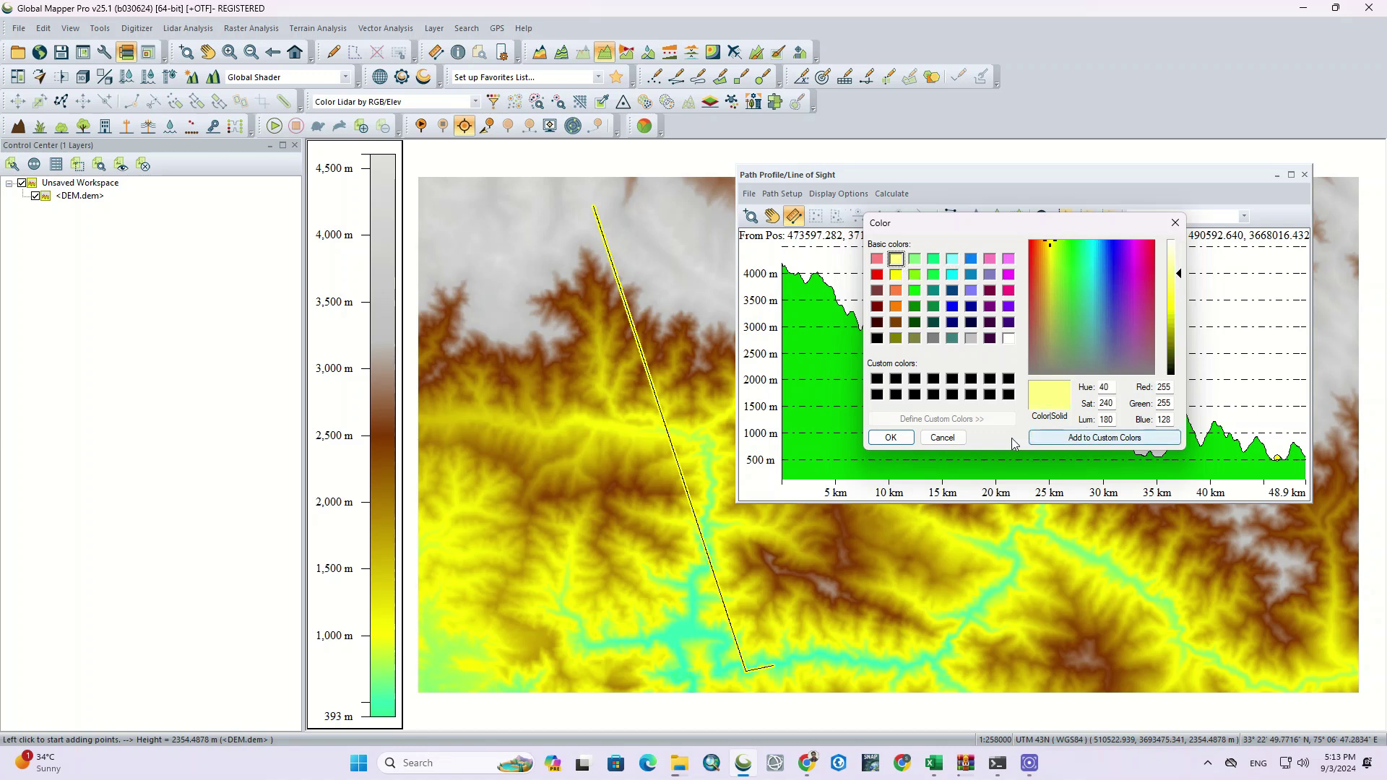
{"action": "left_click", "coordinate": [891, 438]}
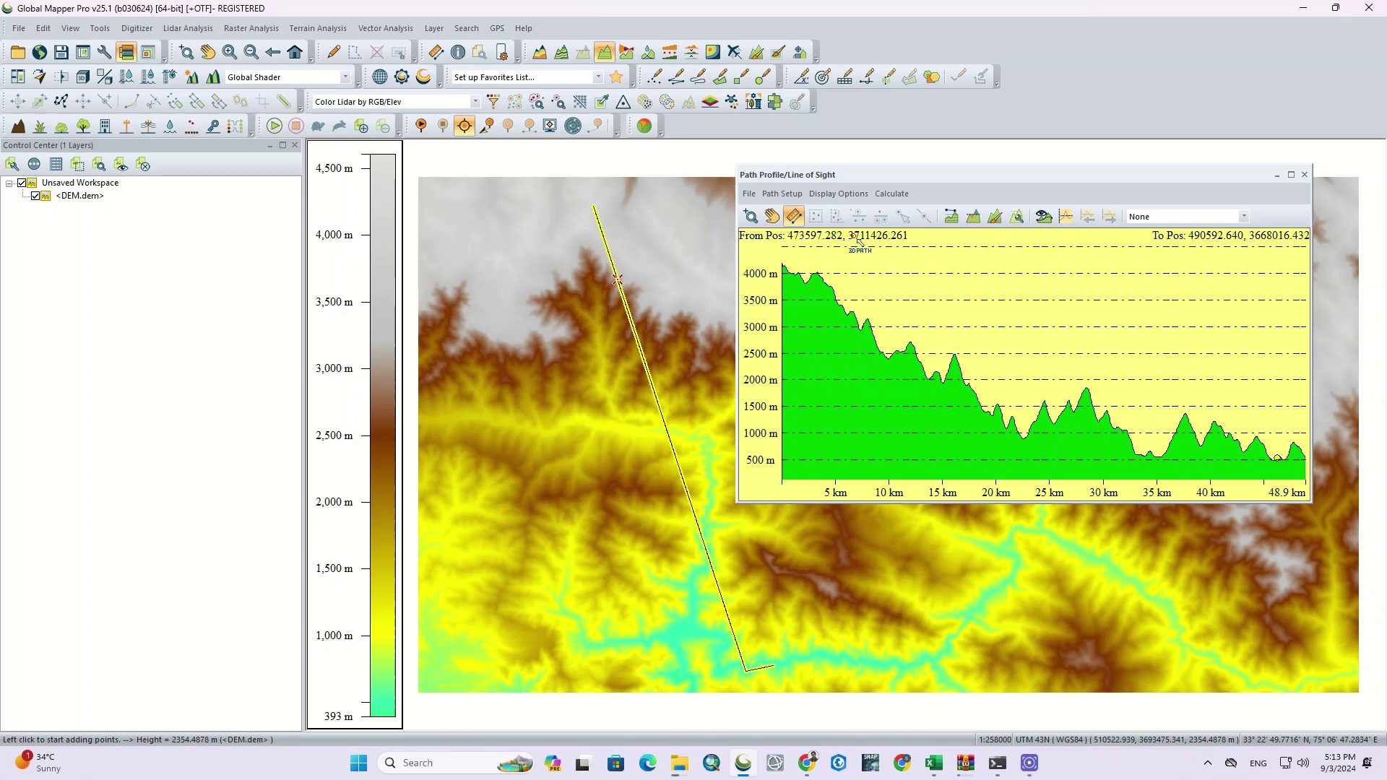
Change the profile background to red, then settle on white
{"action": "left_click", "coordinate": [835, 196]}
{"action": "left_click", "coordinate": [873, 213]}
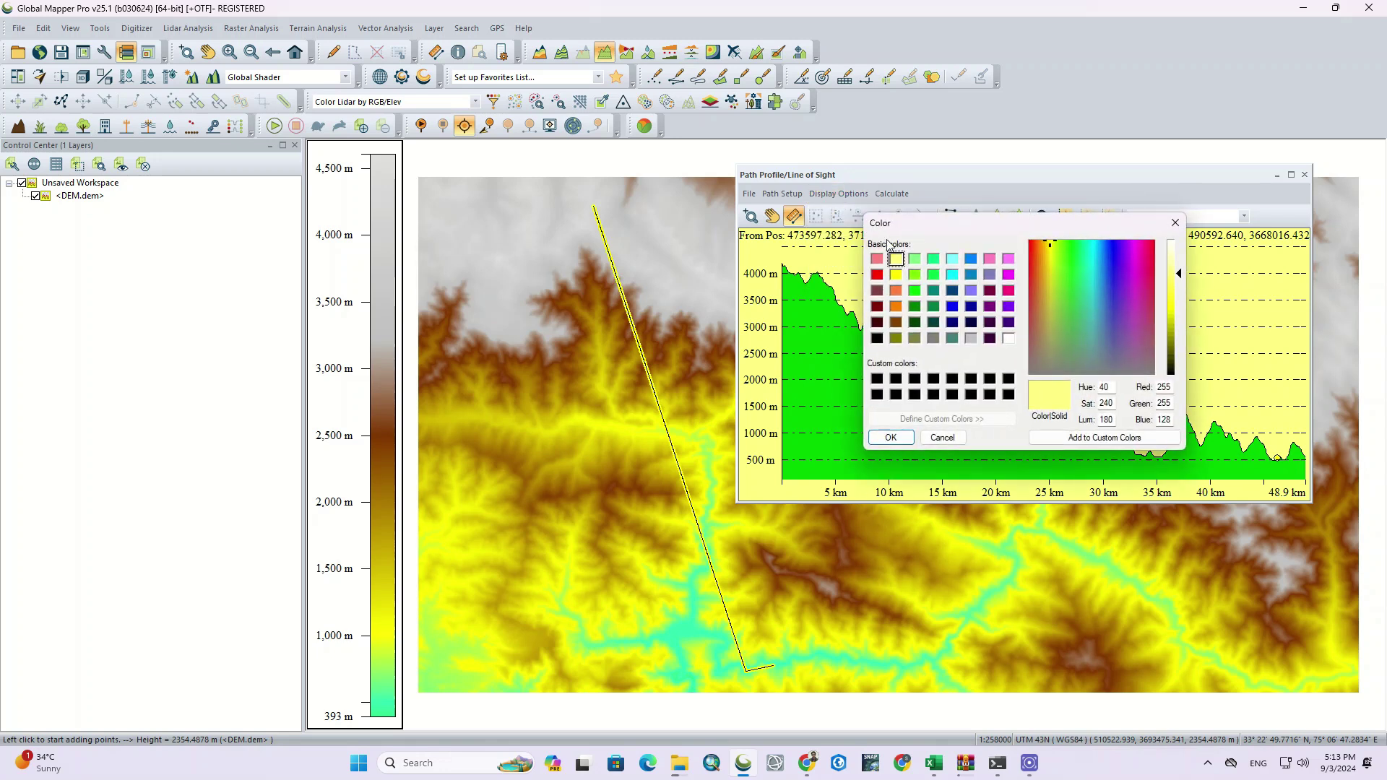
{"action": "left_click", "coordinate": [877, 260]}
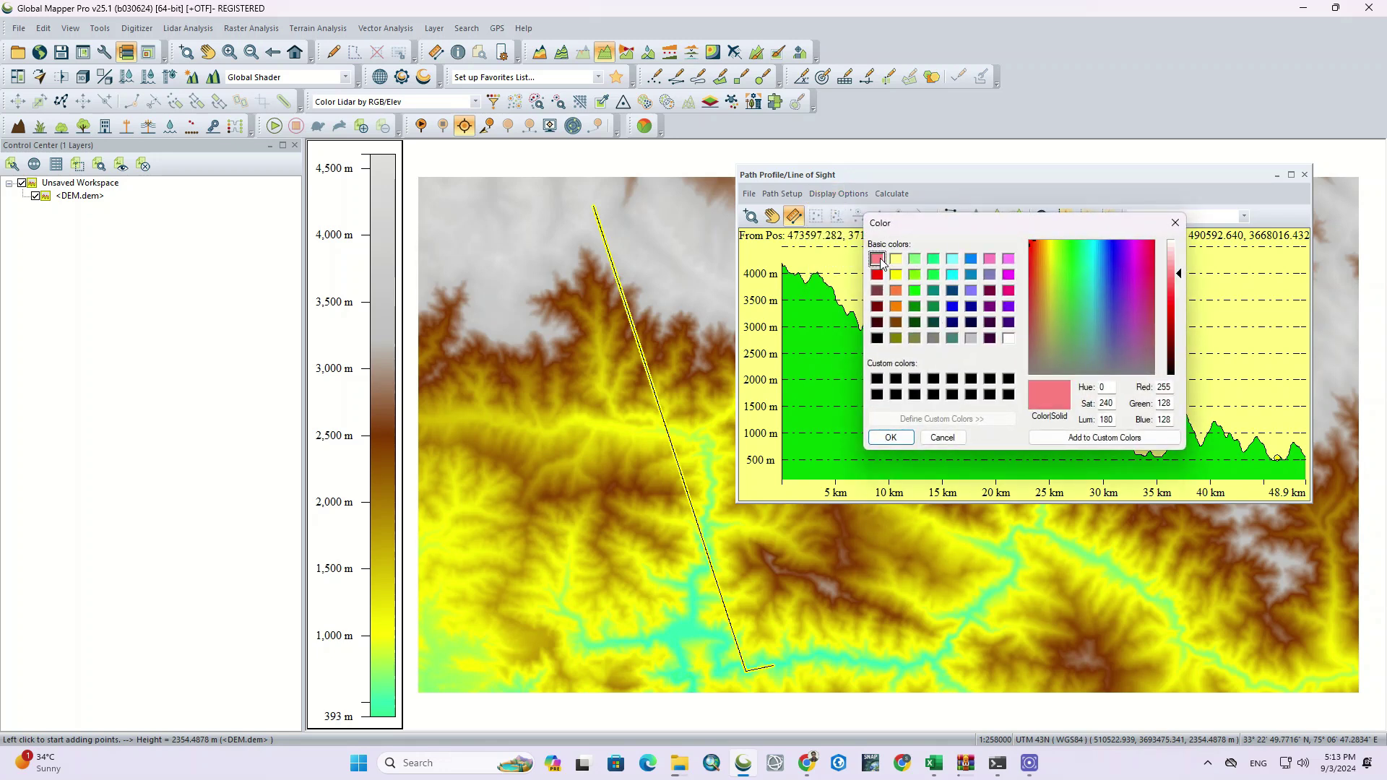
{"action": "left_click", "coordinate": [891, 438]}
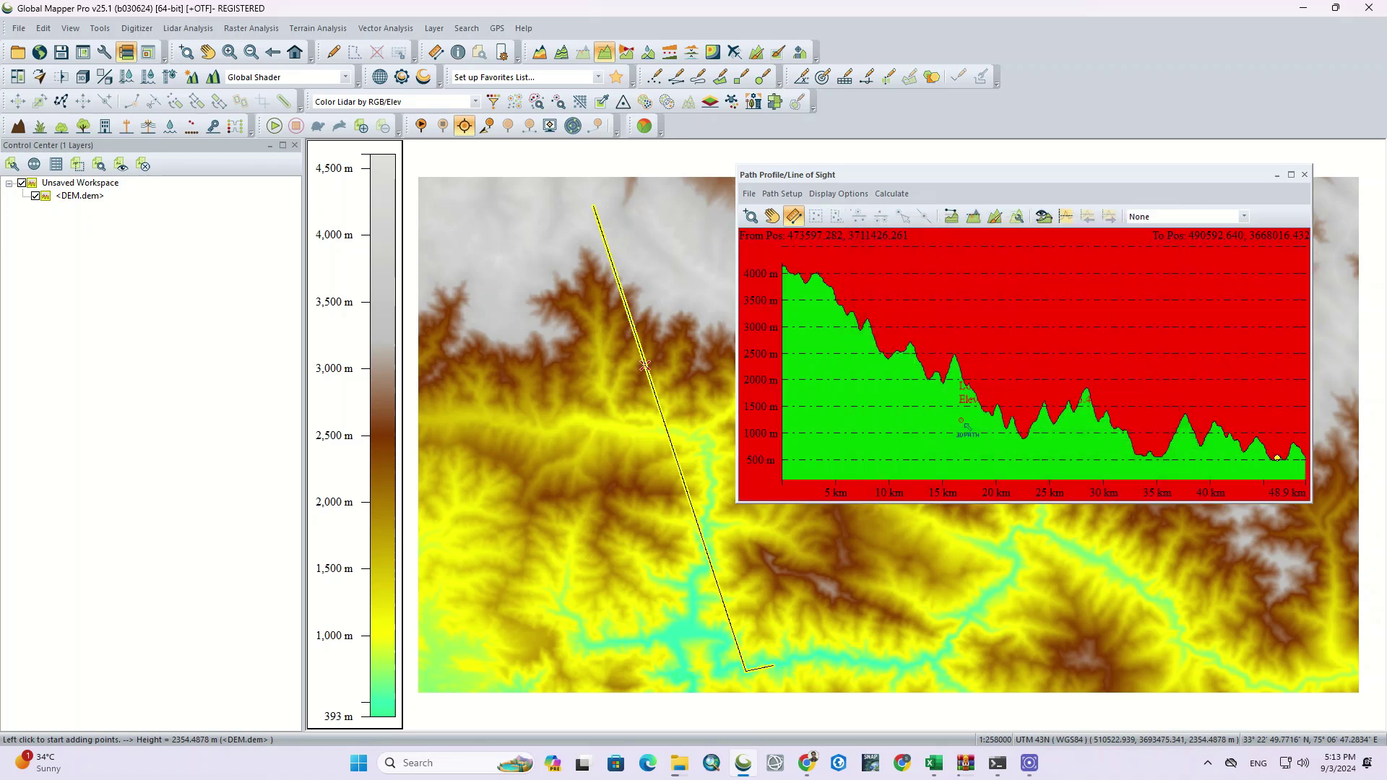
{"action": "left_click", "coordinate": [824, 194]}
{"action": "left_click", "coordinate": [1007, 339]}
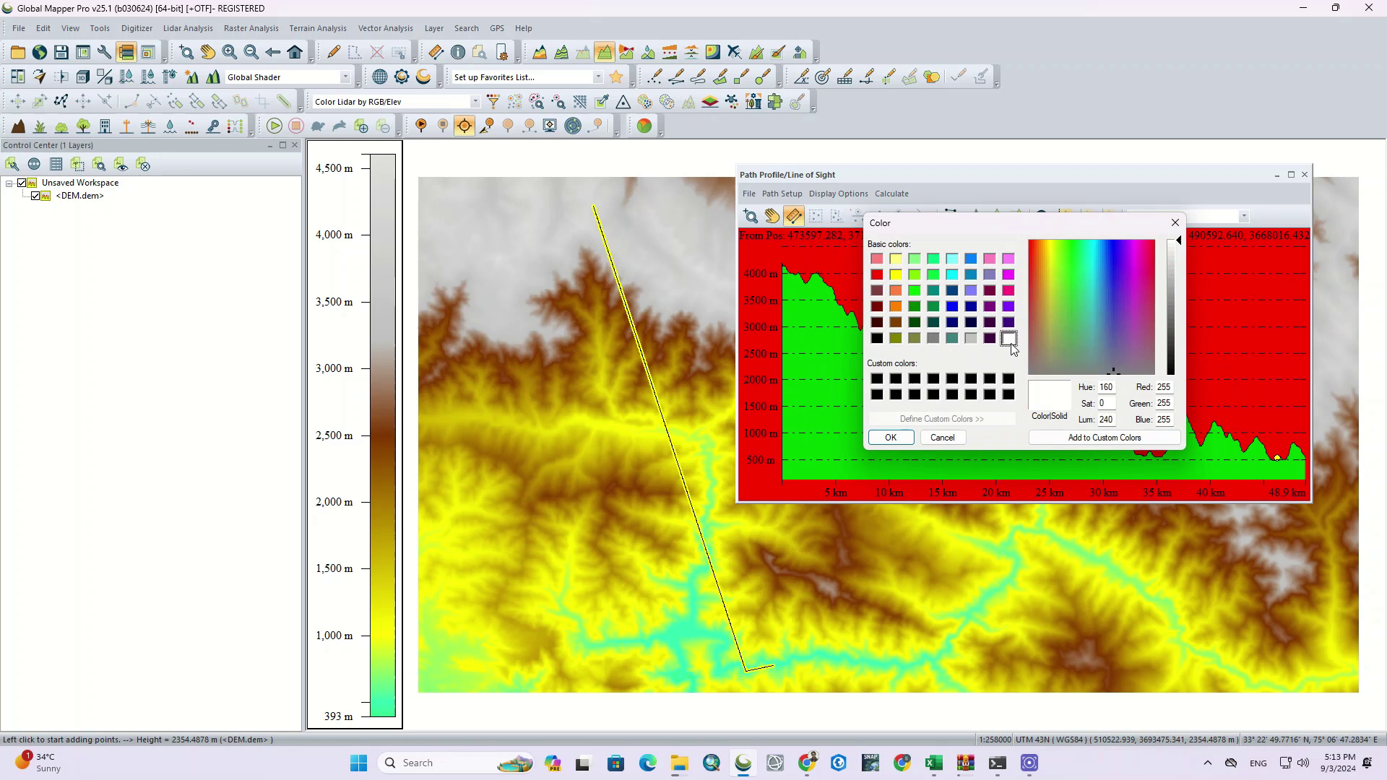
{"action": "left_click", "coordinate": [891, 438]}
{"action": "left_click", "coordinate": [789, 196]}
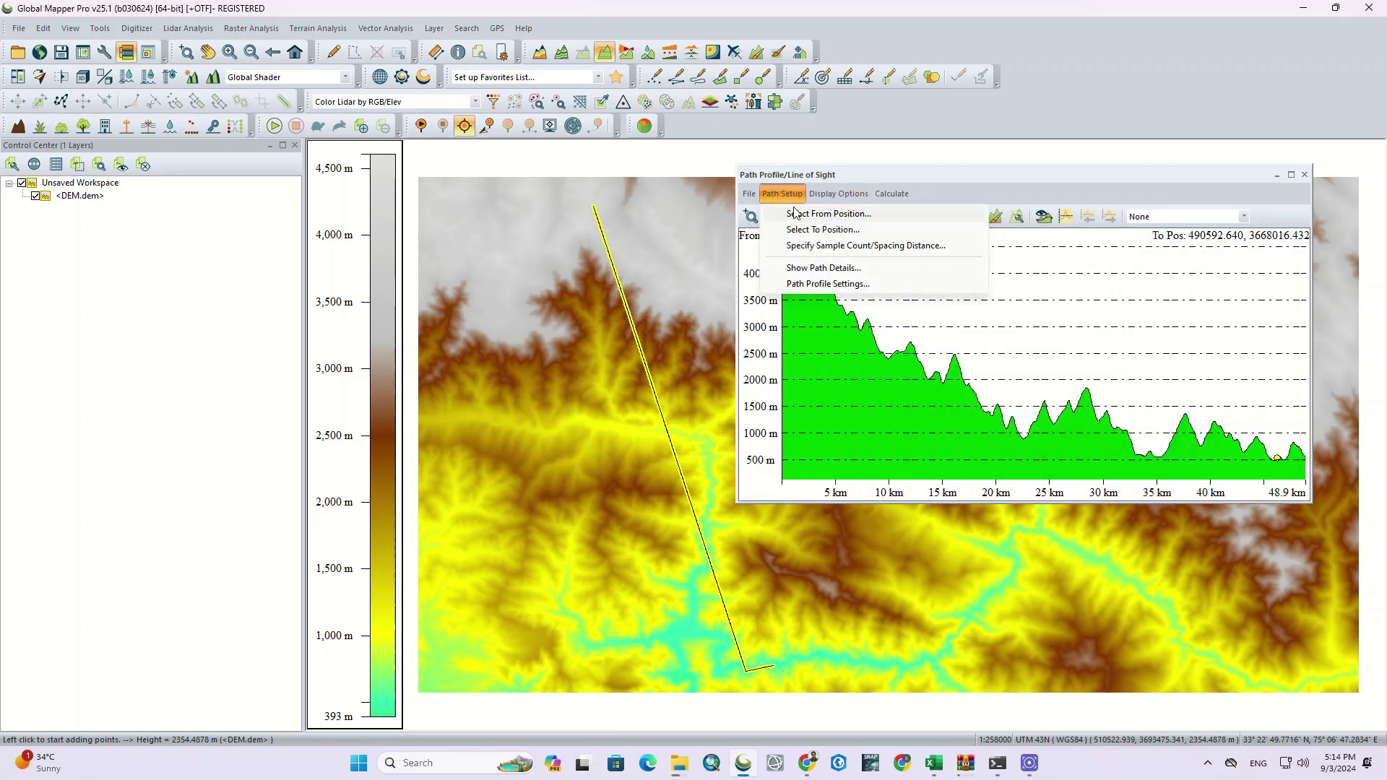
Show the path details (48.9 km length), copy the statistics to the clipboard, and close them
{"action": "left_click", "coordinate": [815, 268]}
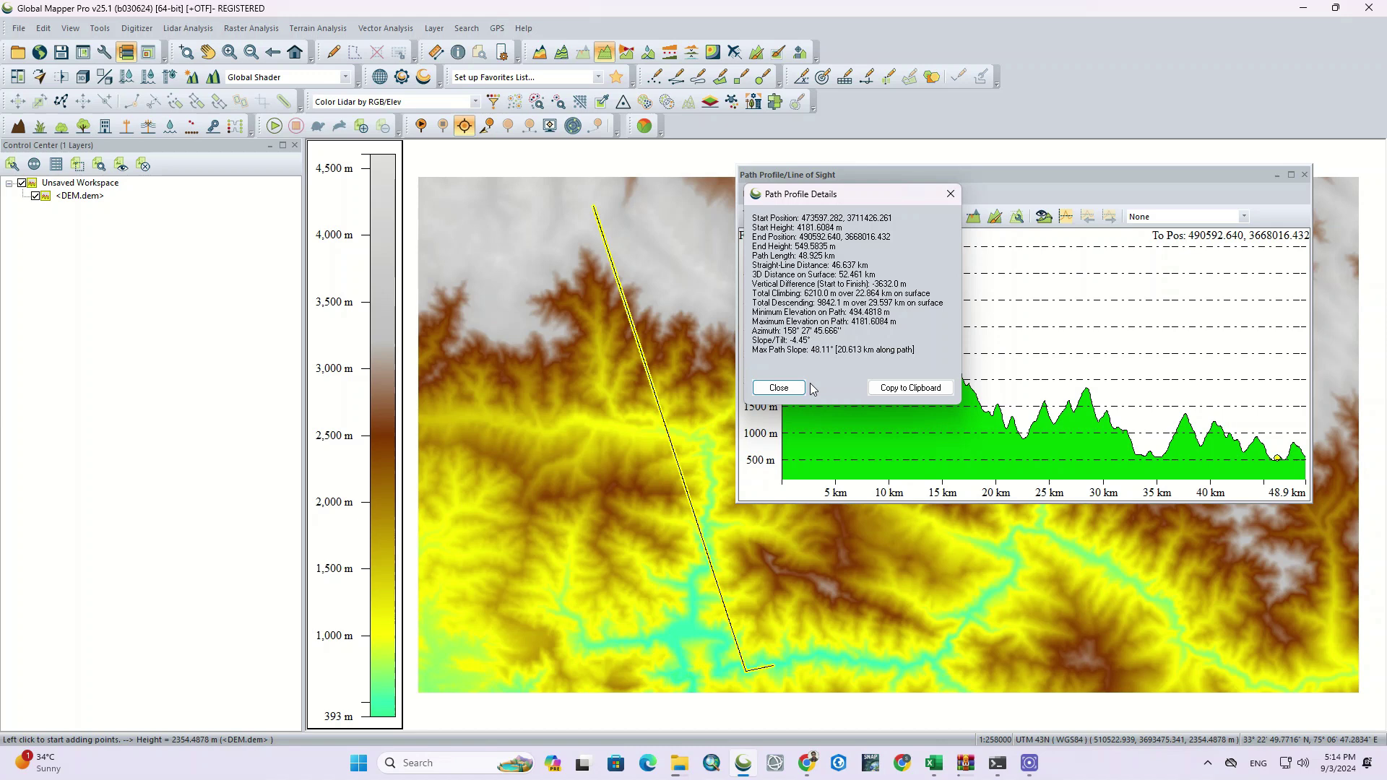
{"action": "left_click", "coordinate": [902, 388]}
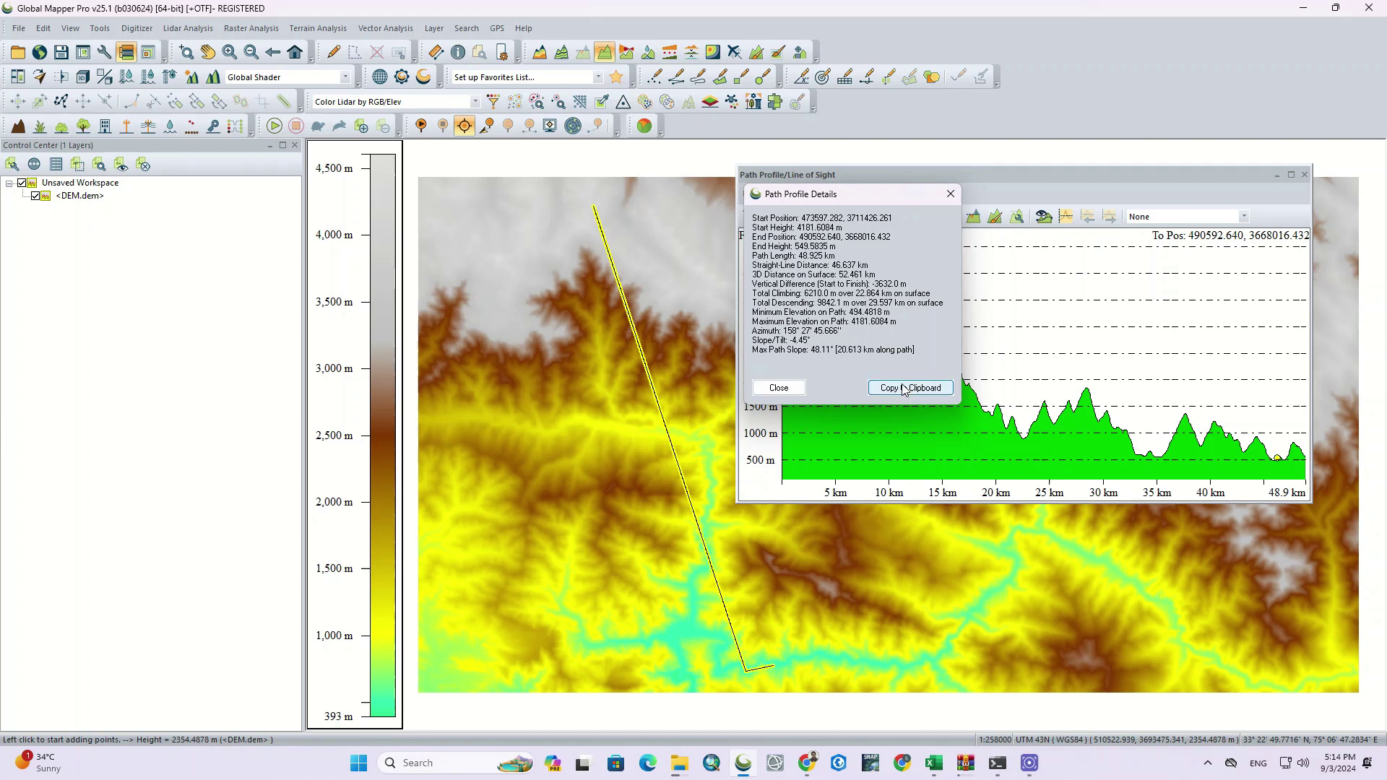
{"action": "left_click", "coordinate": [778, 389]}
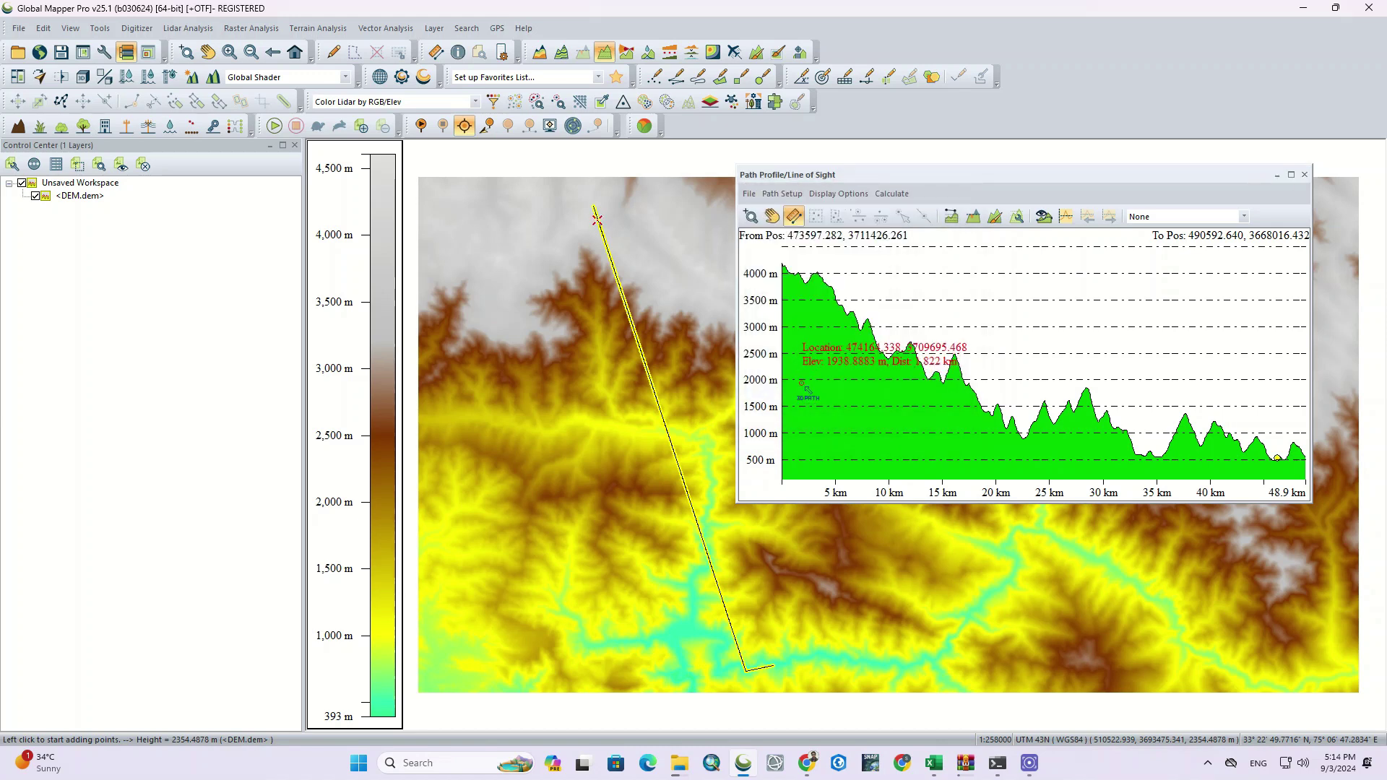
{"action": "left_click", "coordinate": [748, 194]}
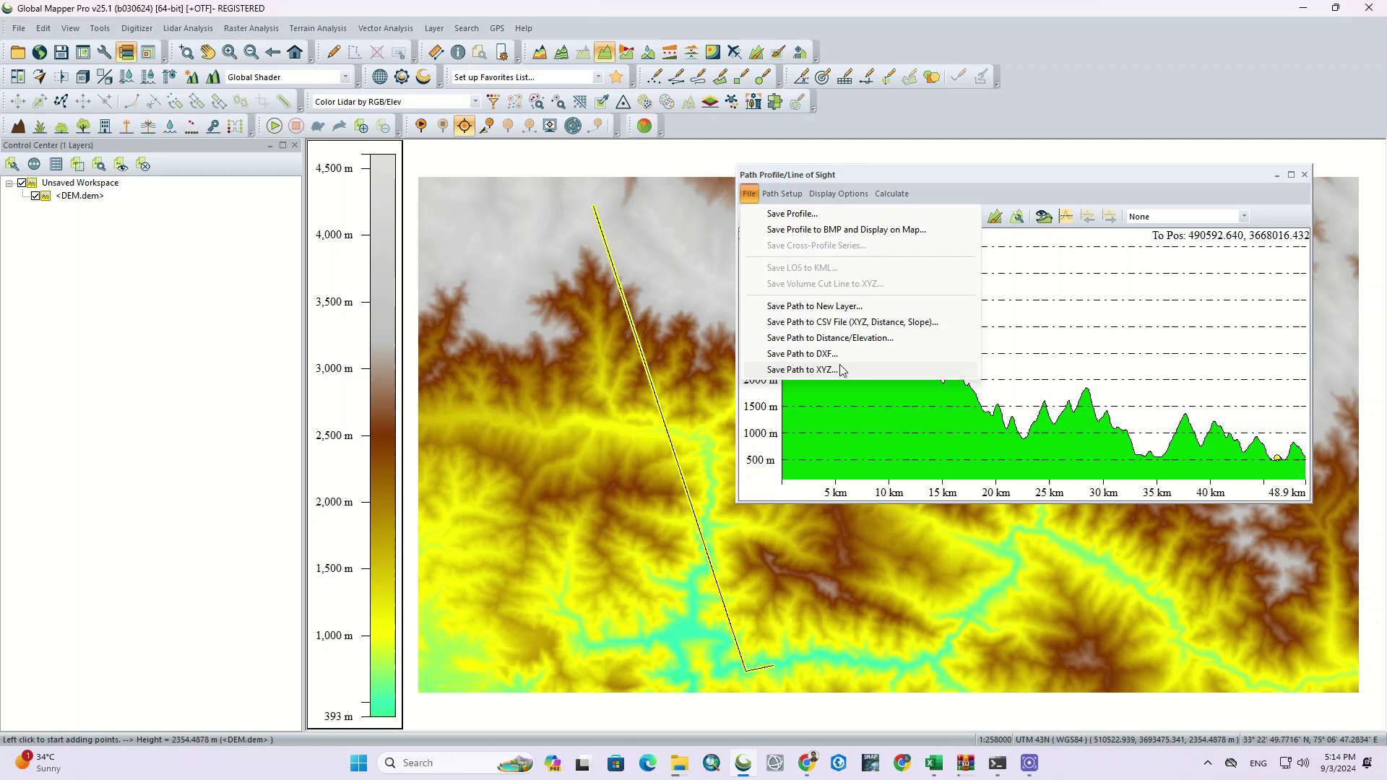
Save the profile graph in PNG format as file 1 in the map shomal folder
{"action": "left_click", "coordinate": [803, 214]}
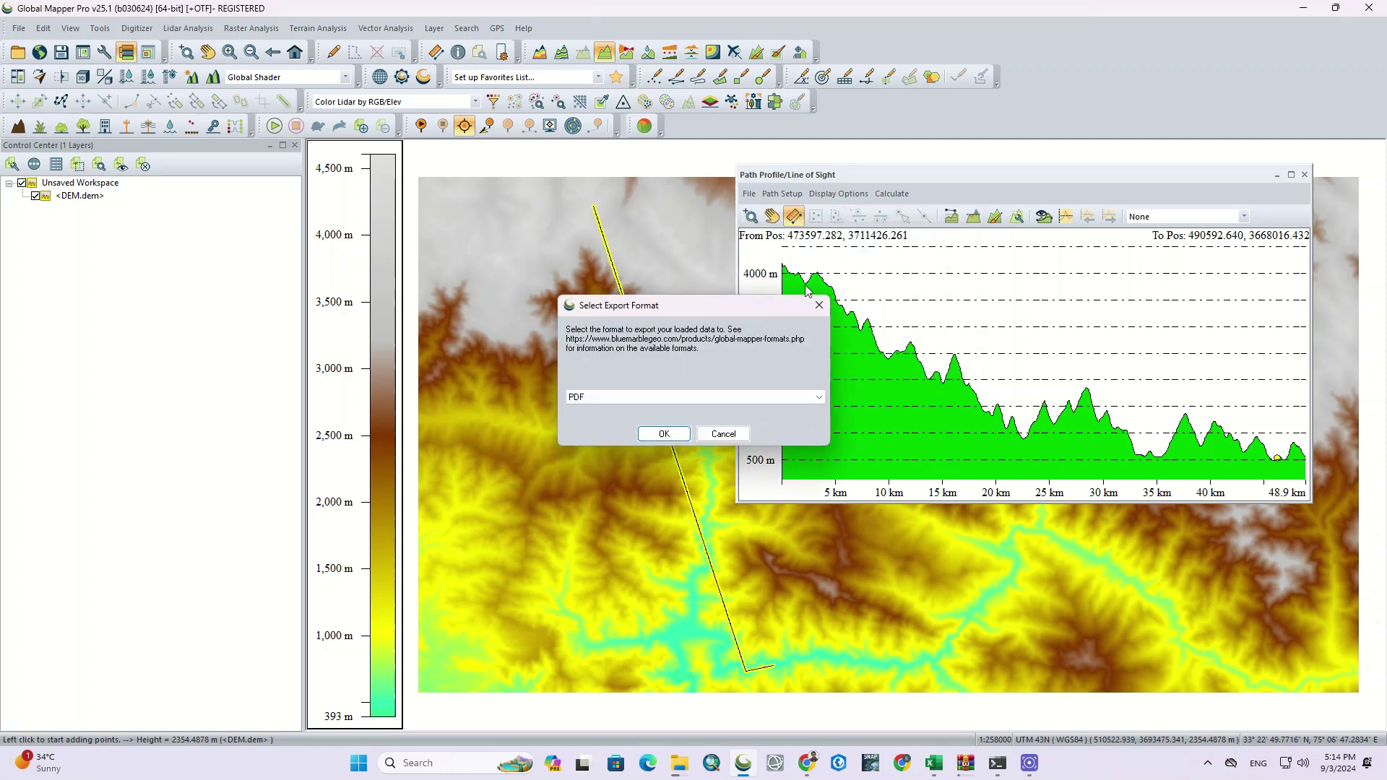
{"action": "left_click", "coordinate": [704, 396]}
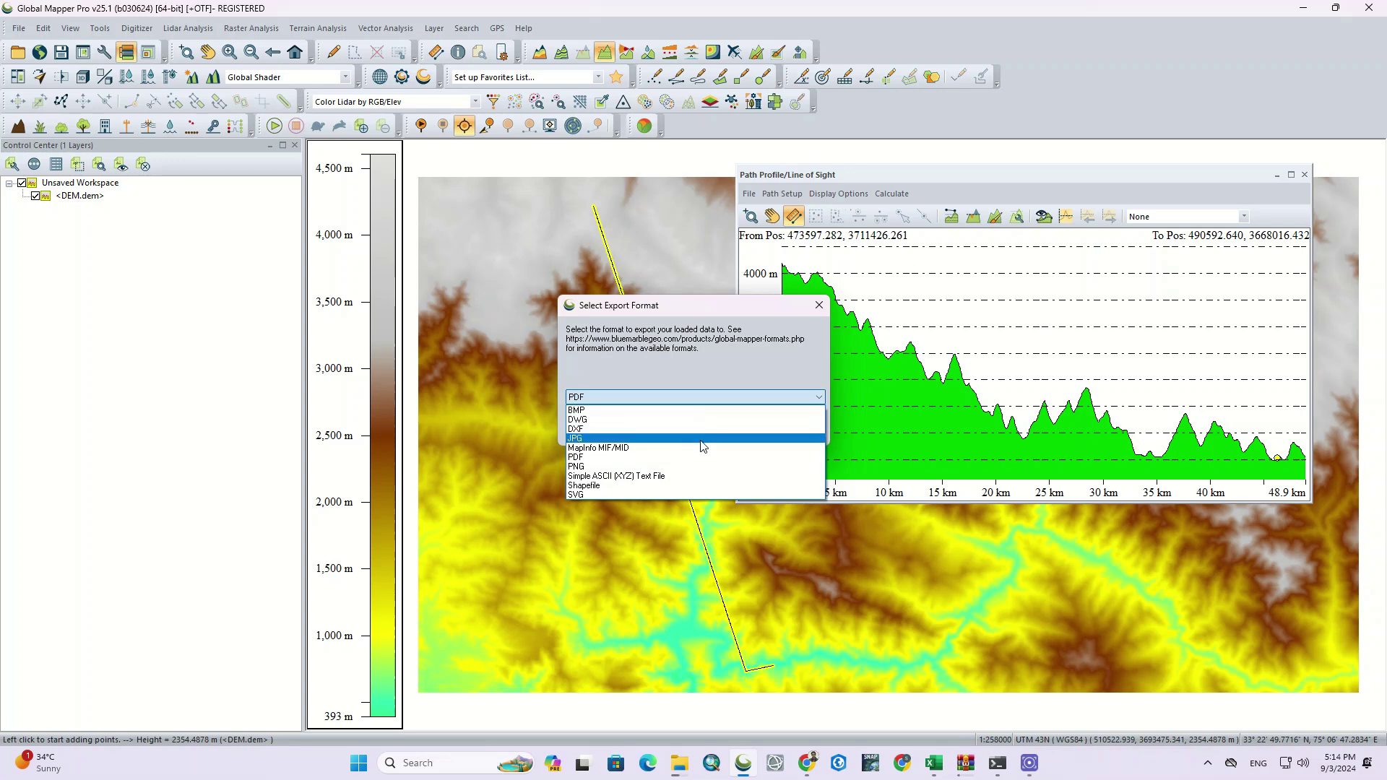
{"action": "left_click", "coordinate": [705, 466]}
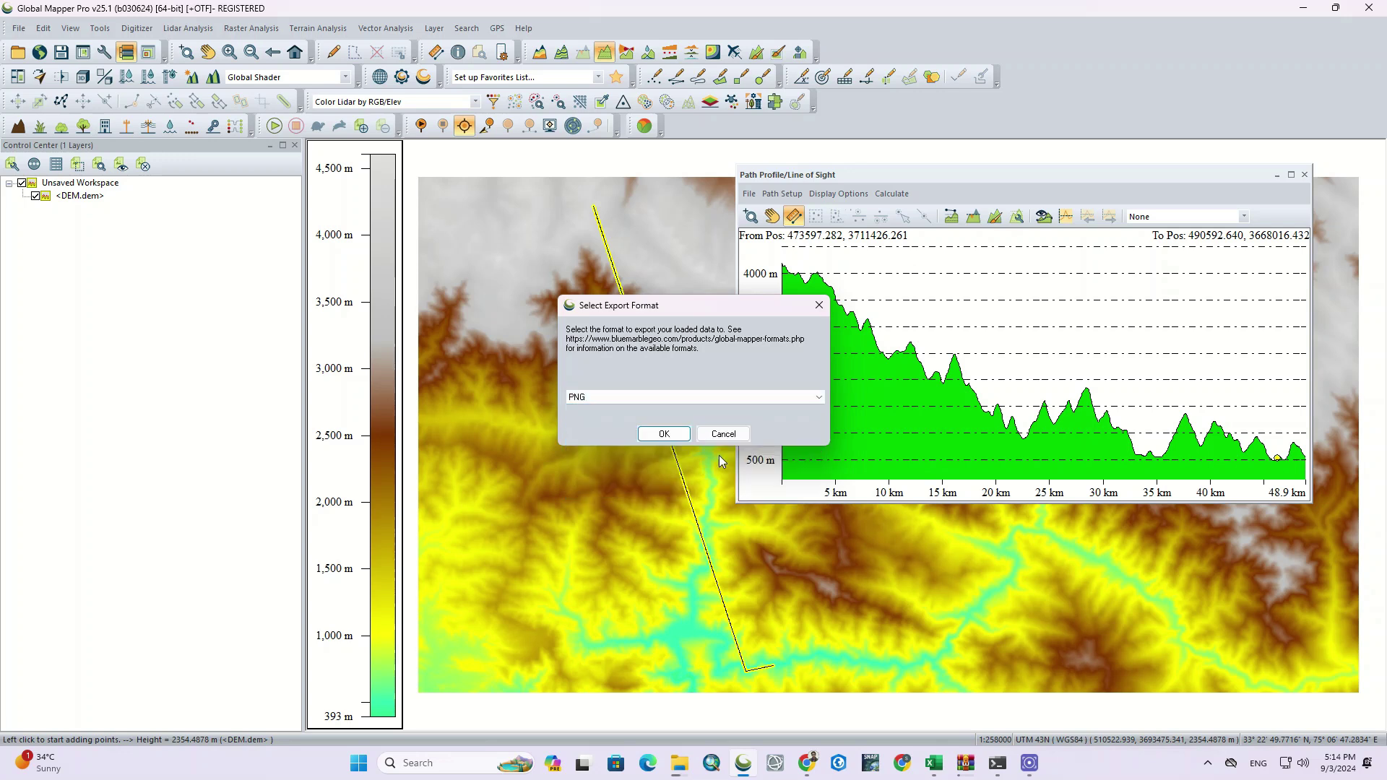
{"action": "left_click", "coordinate": [676, 438]}
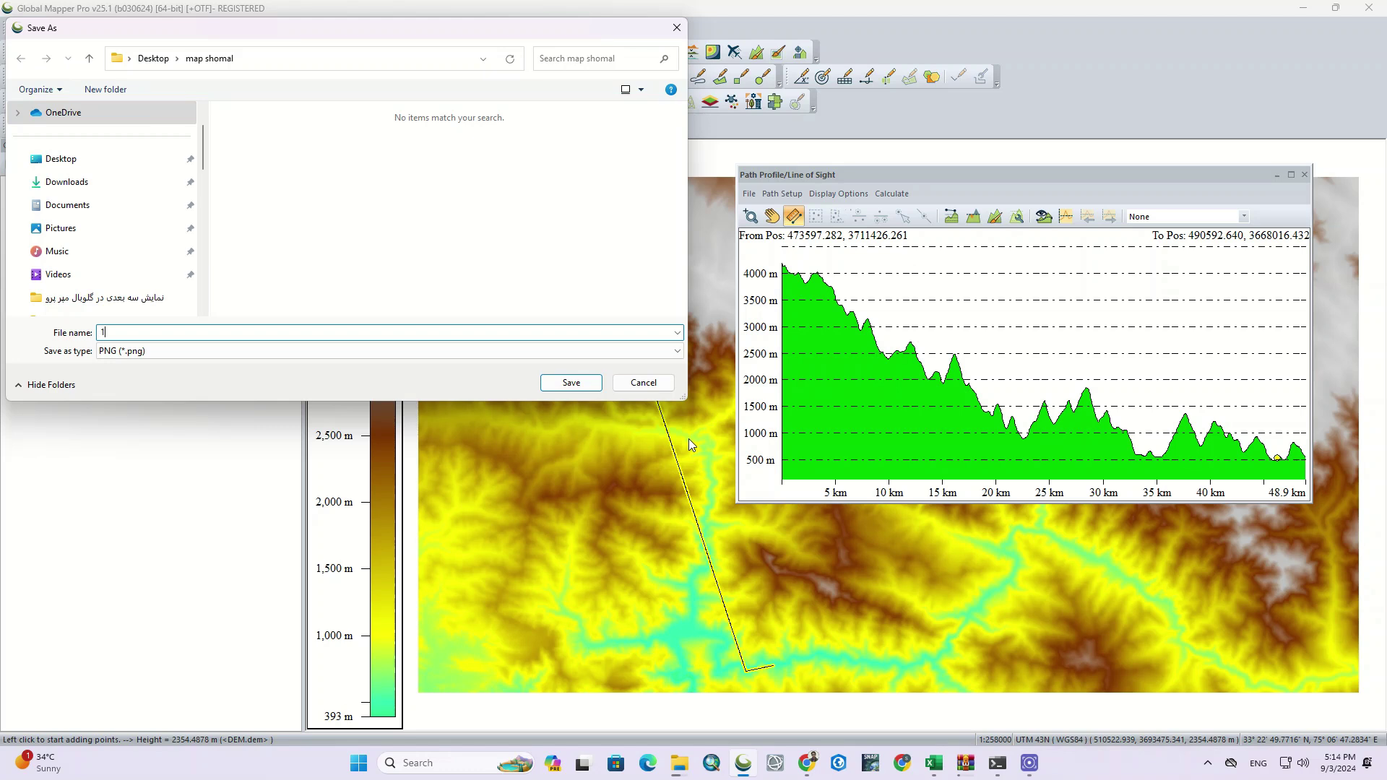
{"action": "key", "text": "Return"}
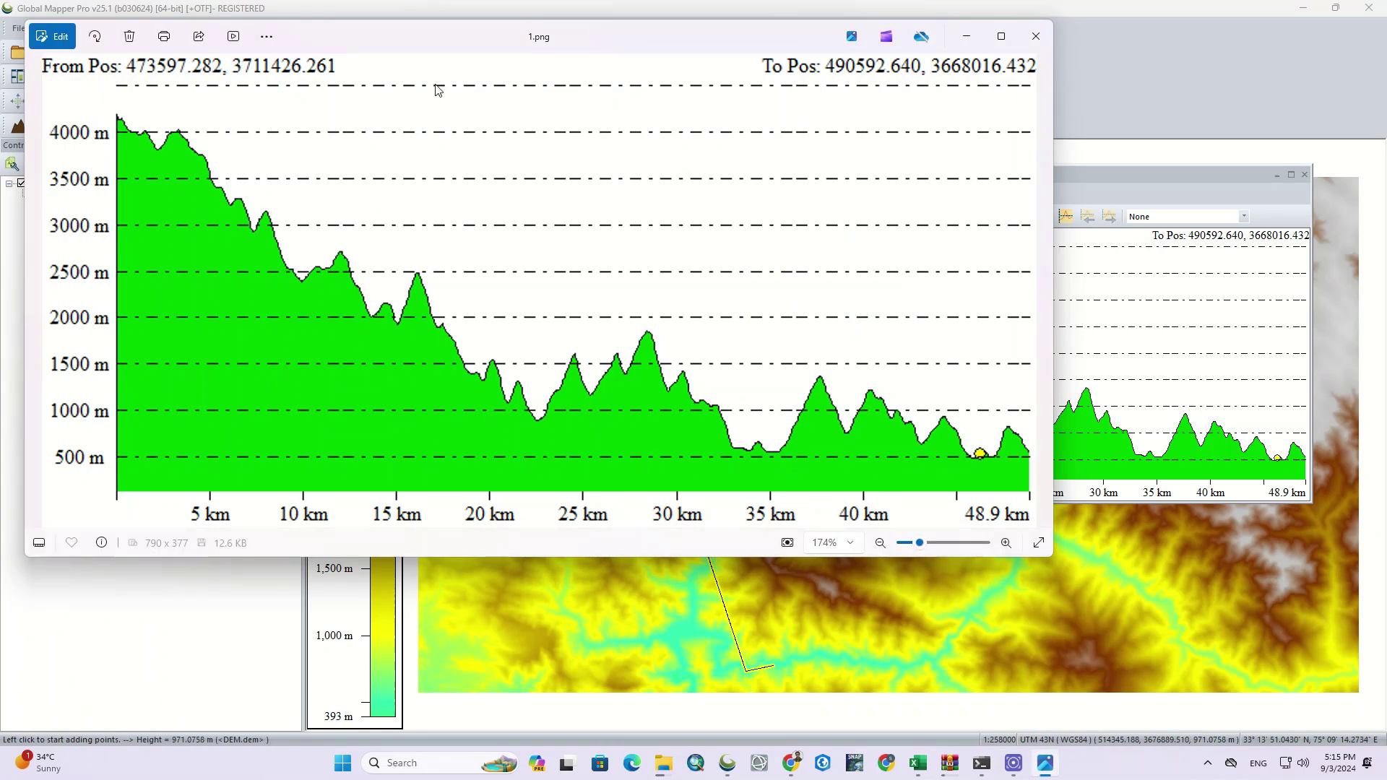
Move the Photos window aside to look over the exported 1.png profile image
{"action": "left_click_drag", "start_coordinate": [397, 36], "coordinate": [608, 79]}
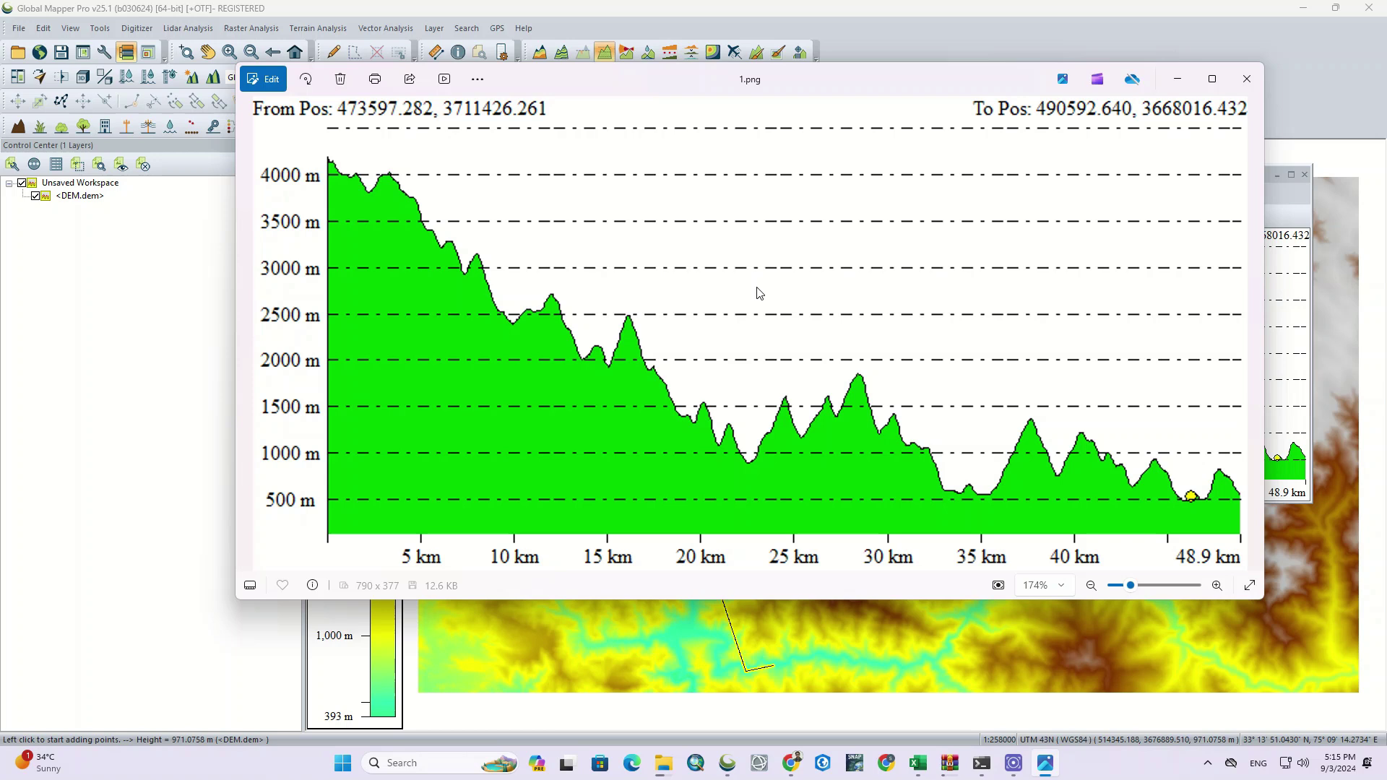
Close the image viewer, then try Layer, Global and Gradient shaders on the profile
{"action": "left_click", "coordinate": [1246, 78]}
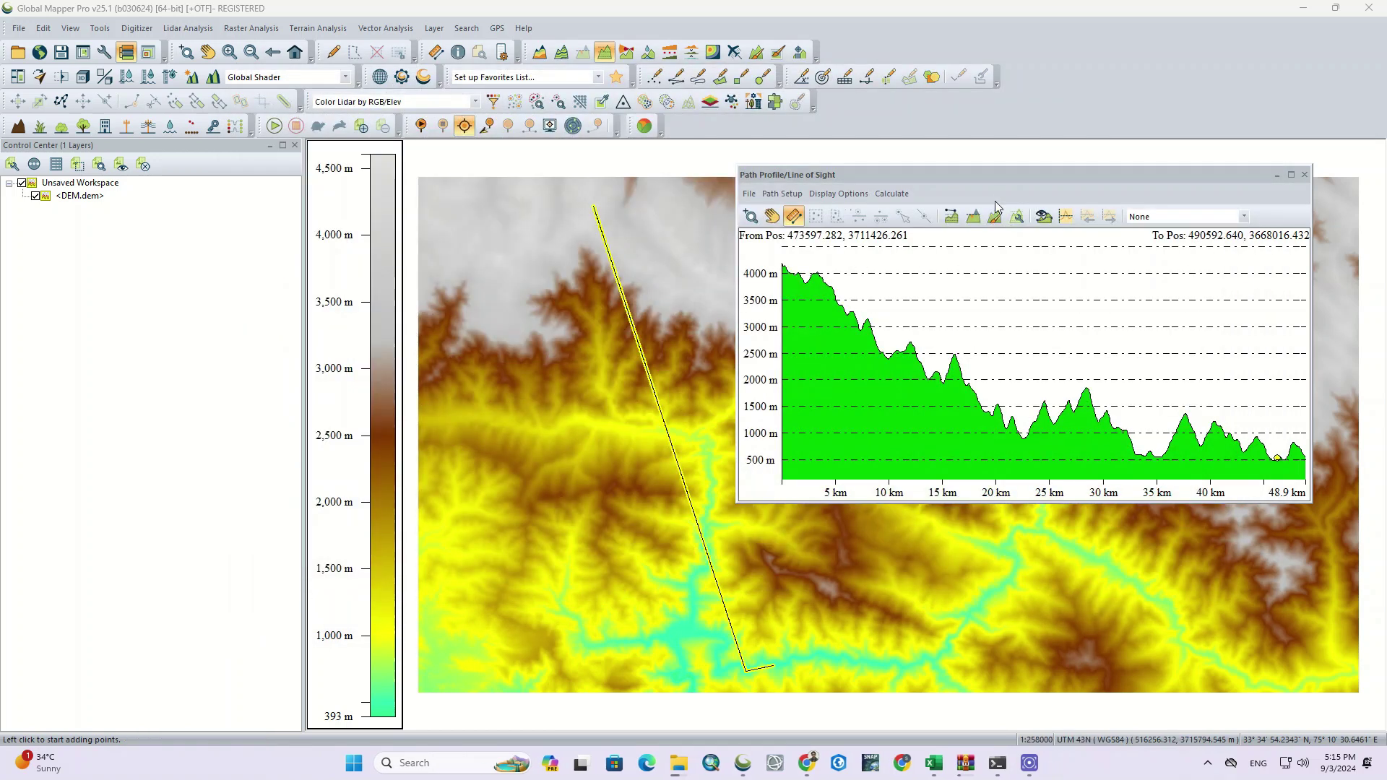
{"action": "left_click", "coordinate": [1172, 193]}
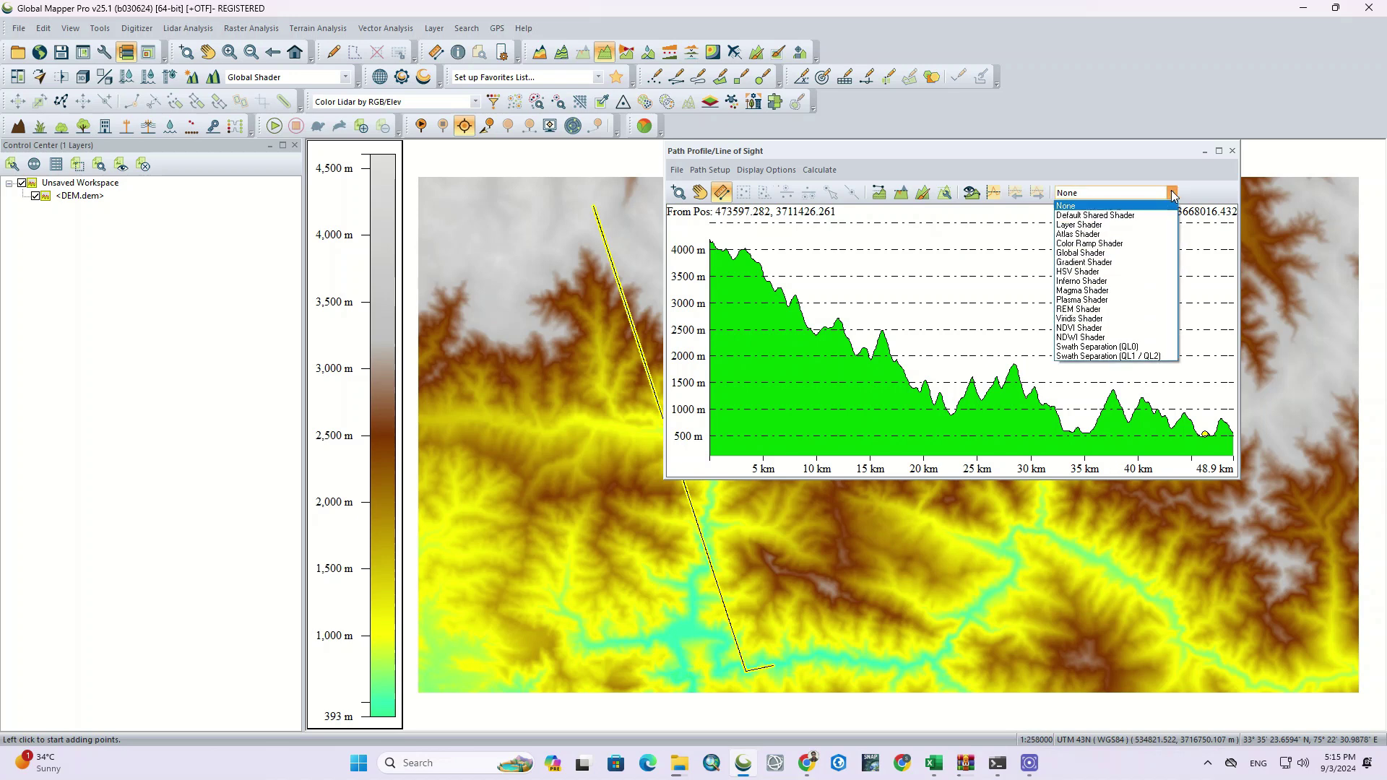
{"action": "left_click", "coordinate": [1147, 225]}
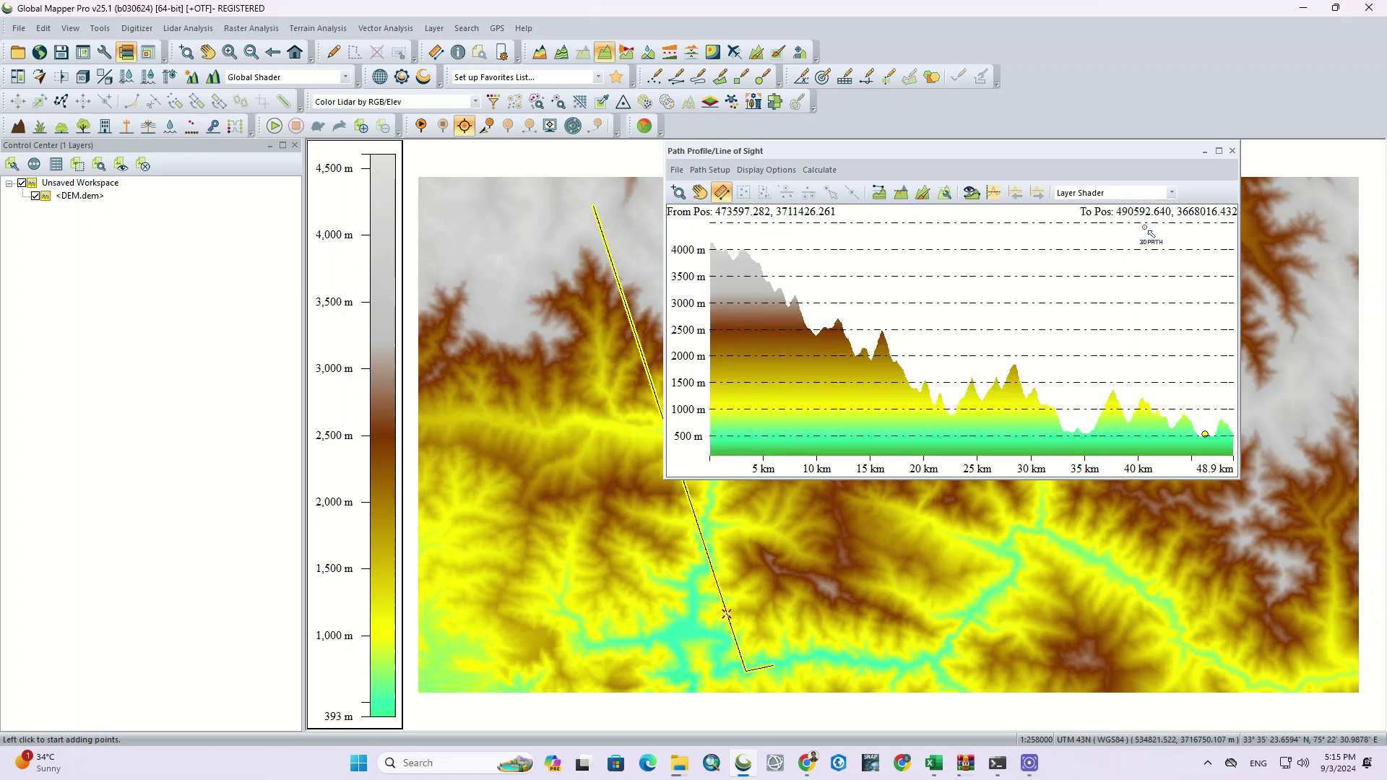
{"action": "left_click", "coordinate": [1171, 192]}
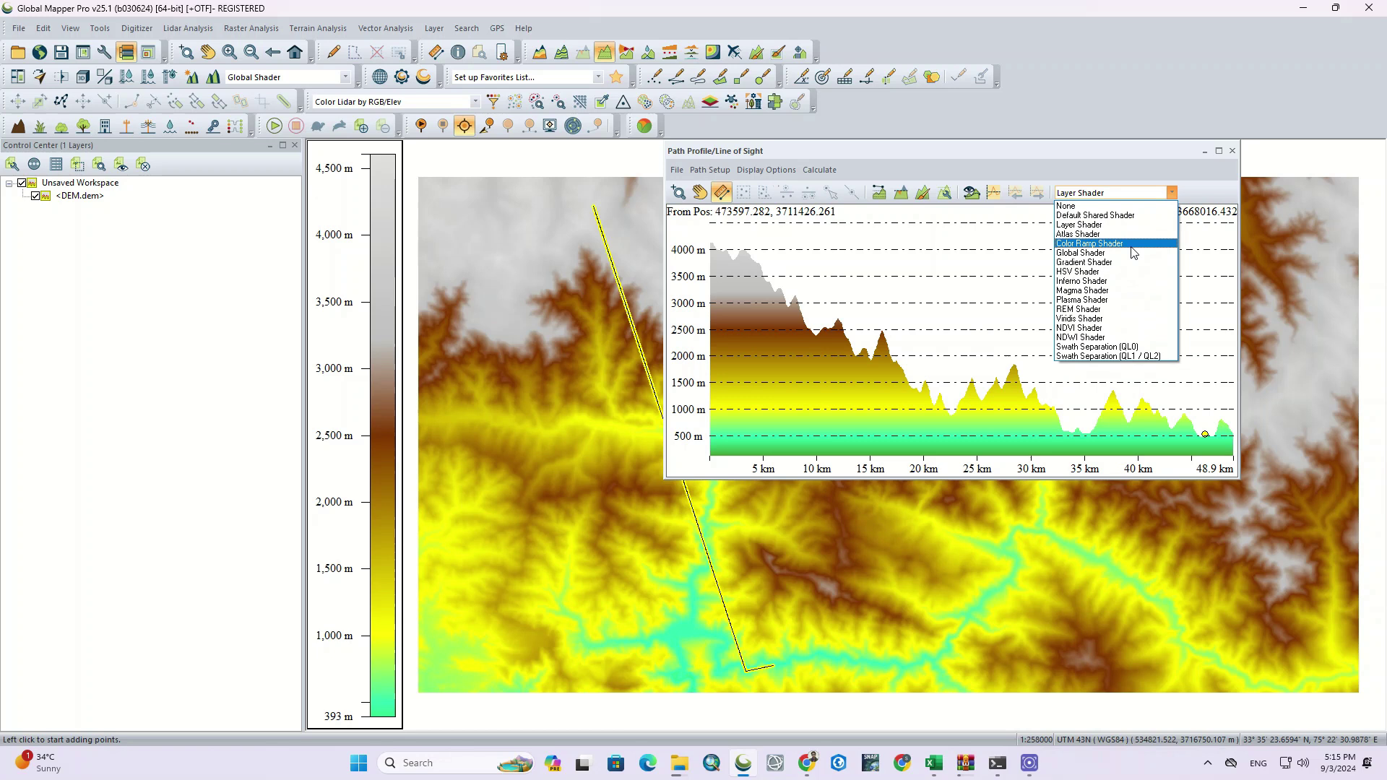
{"action": "left_click", "coordinate": [1133, 253]}
{"action": "left_click", "coordinate": [1172, 192]}
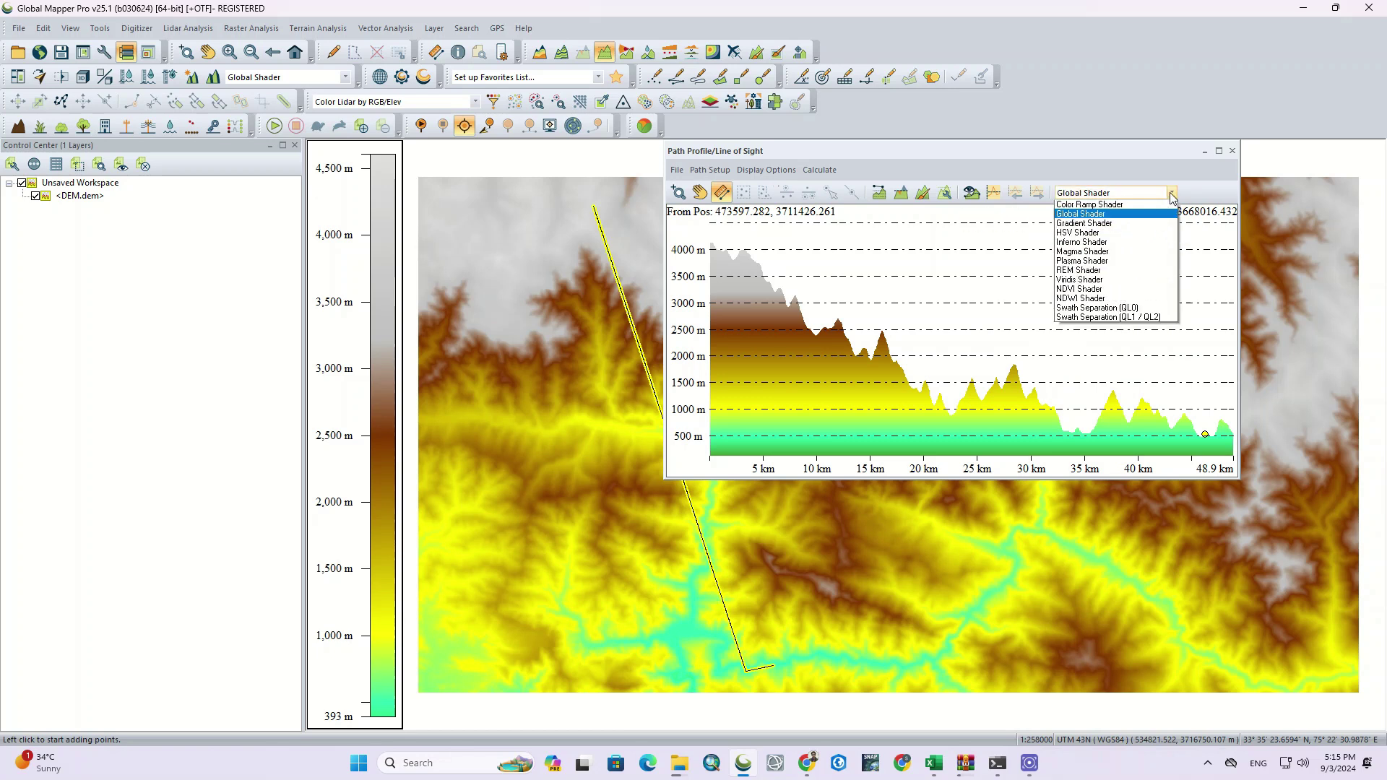
{"action": "left_click", "coordinate": [1106, 264]}
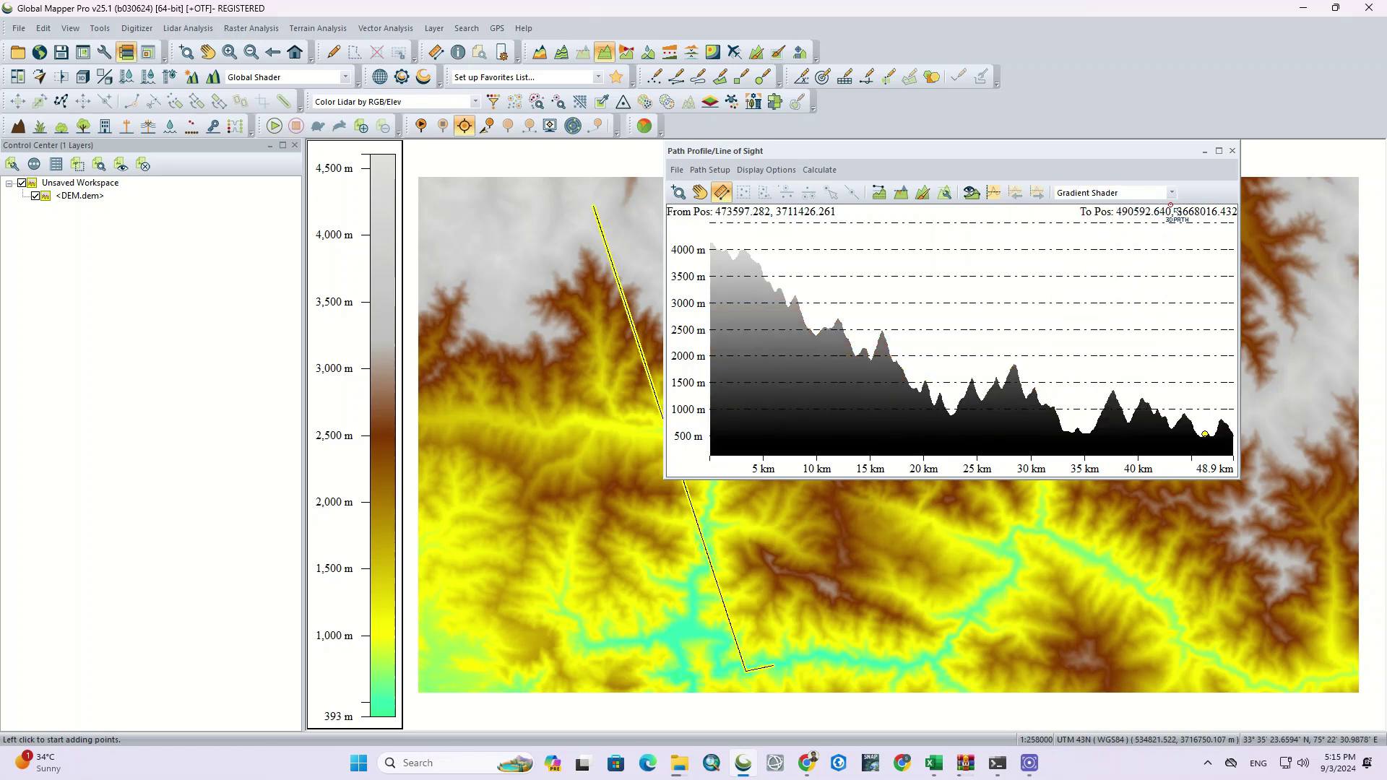
Return the profile to plain fill, reapply the Layer Shader, and adjust a profile toolbar option
{"action": "left_click", "coordinate": [1170, 193]}
{"action": "left_click", "coordinate": [1133, 207]}
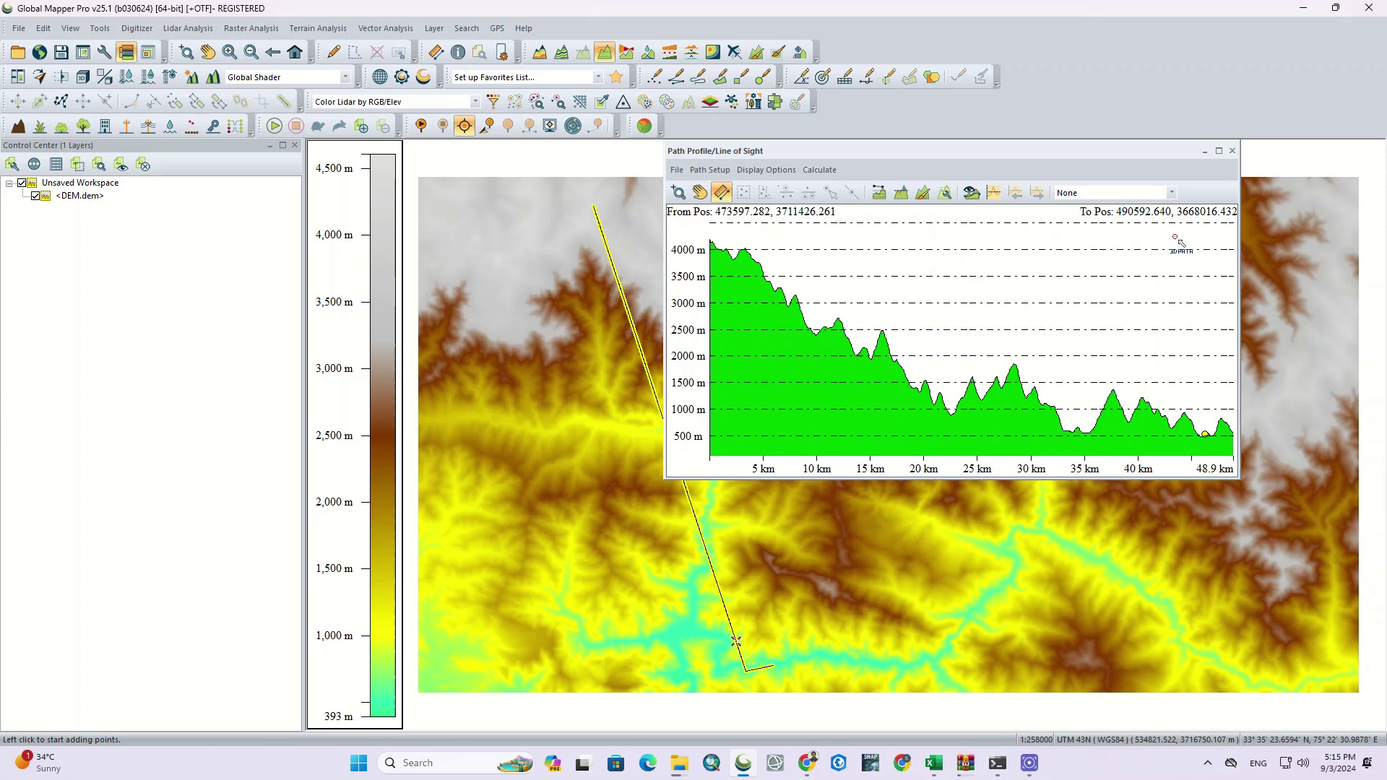
{"action": "left_click", "coordinate": [1171, 193]}
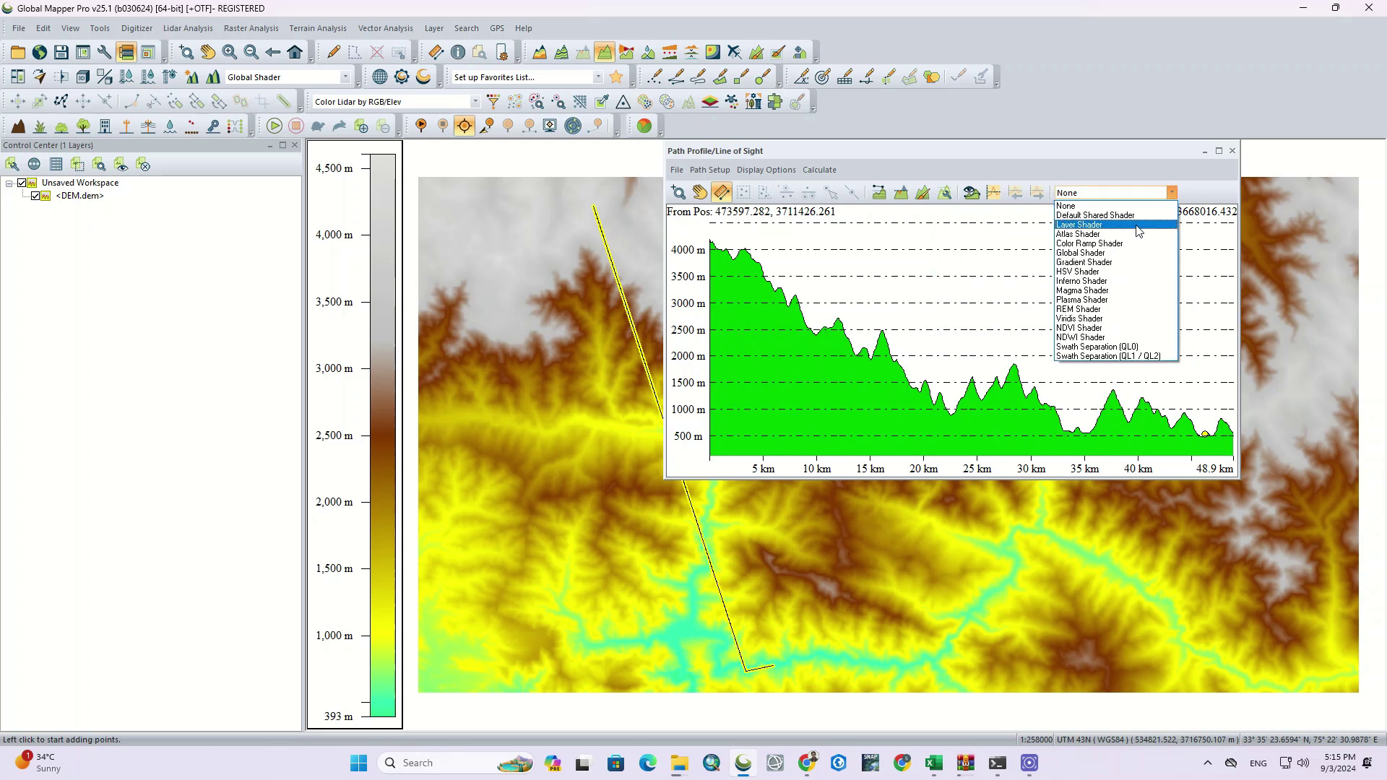
{"action": "left_click", "coordinate": [1137, 225]}
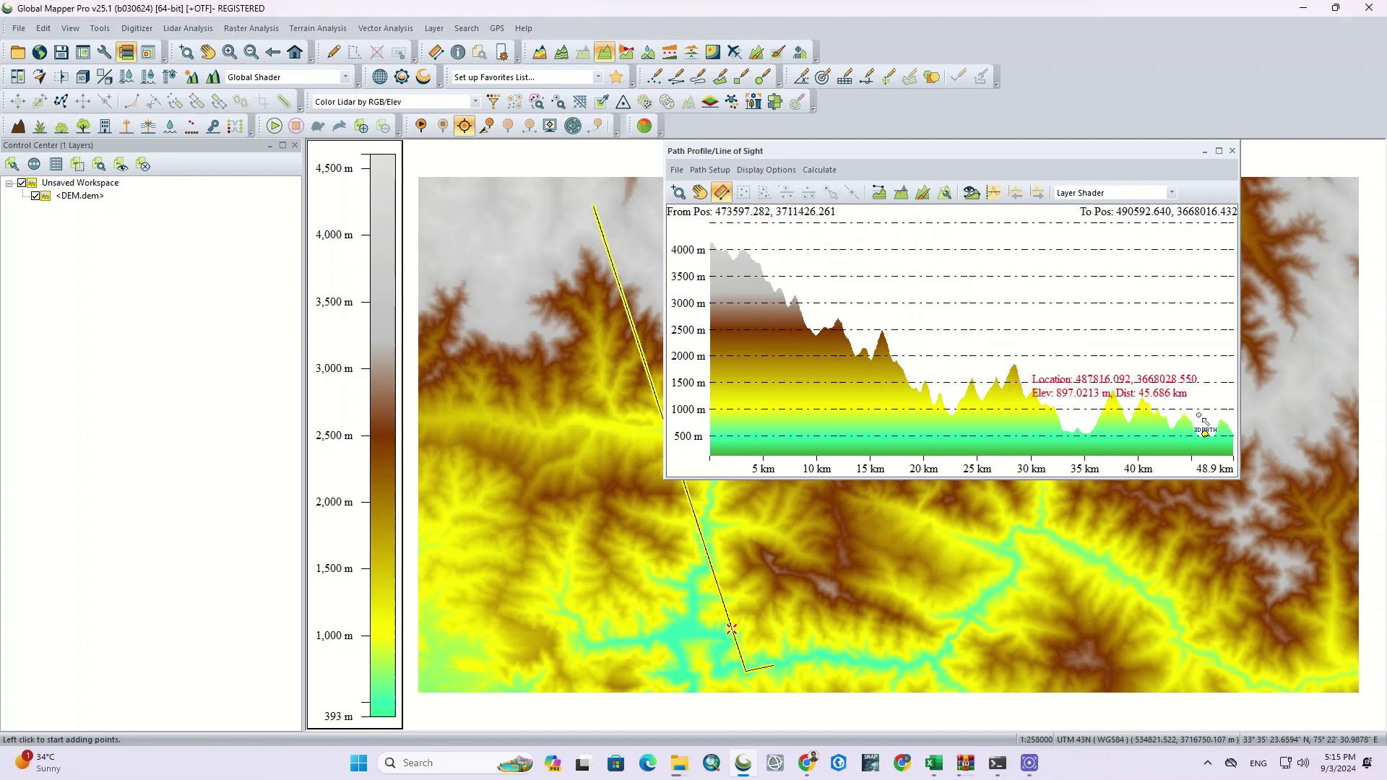
{"action": "left_click", "coordinate": [1117, 194]}
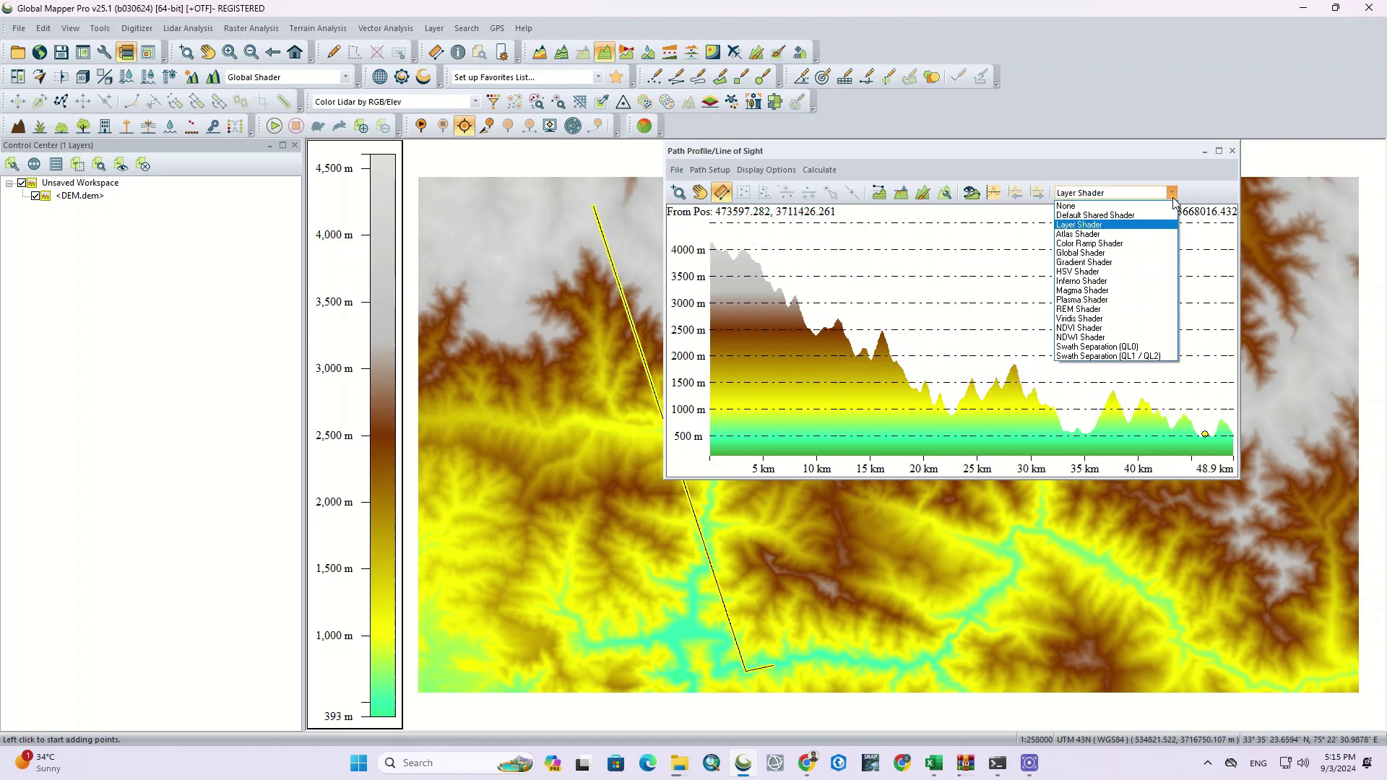
Close the old profile and place the first four vertices of a new zigzag path across the DEM
{"action": "left_click", "coordinate": [1233, 151]}
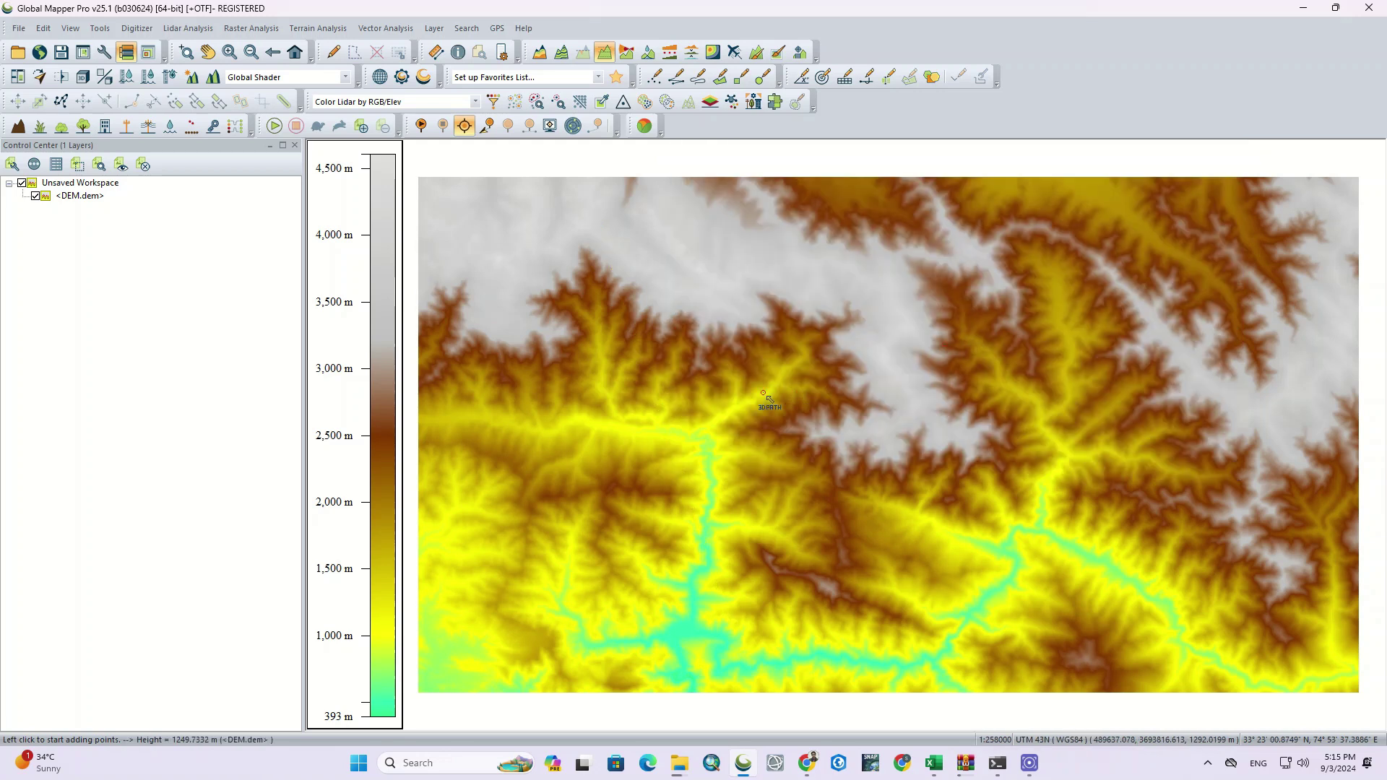
{"action": "scroll", "coordinate": [693, 401], "scroll_direction": "down", "scroll_amount": 1}
{"action": "scroll", "coordinate": [717, 417], "scroll_direction": "up", "scroll_amount": 1}
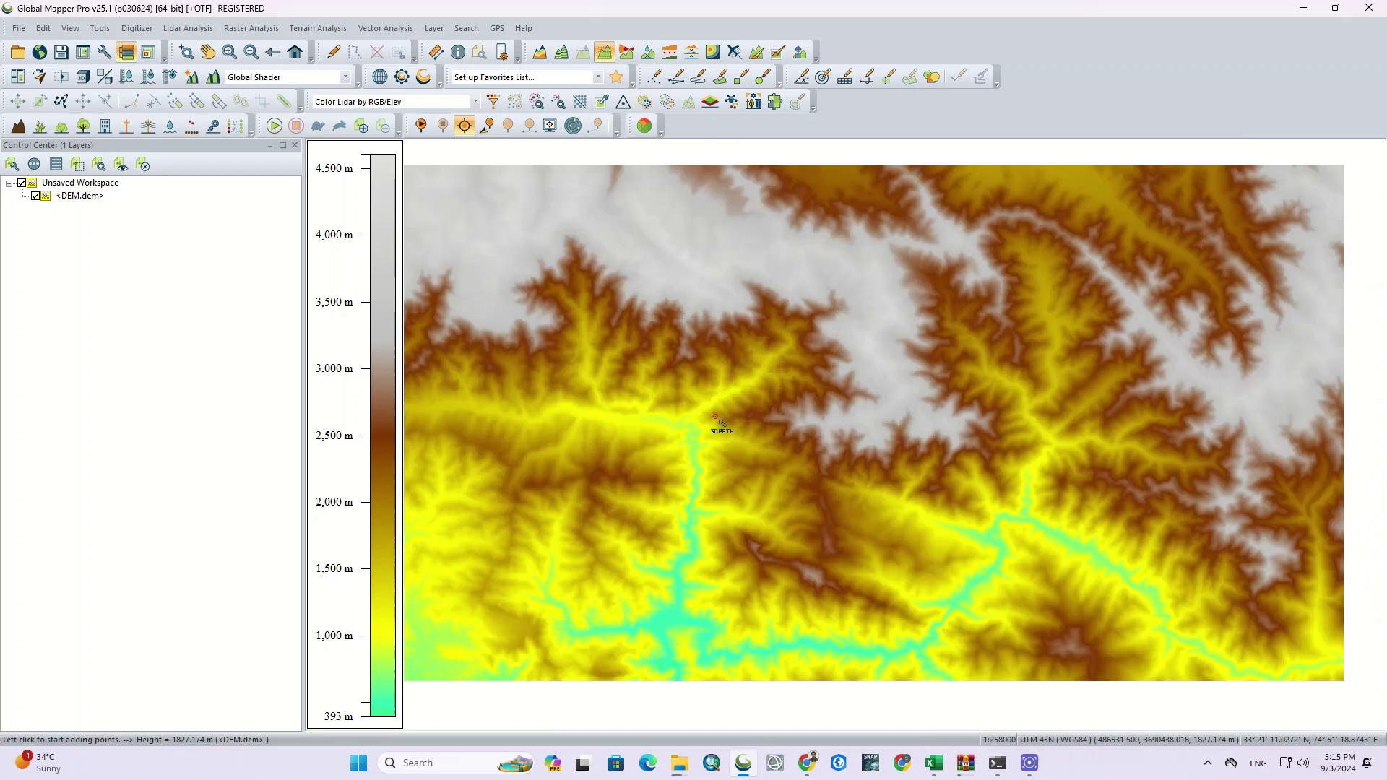
{"action": "left_click", "coordinate": [512, 221]}
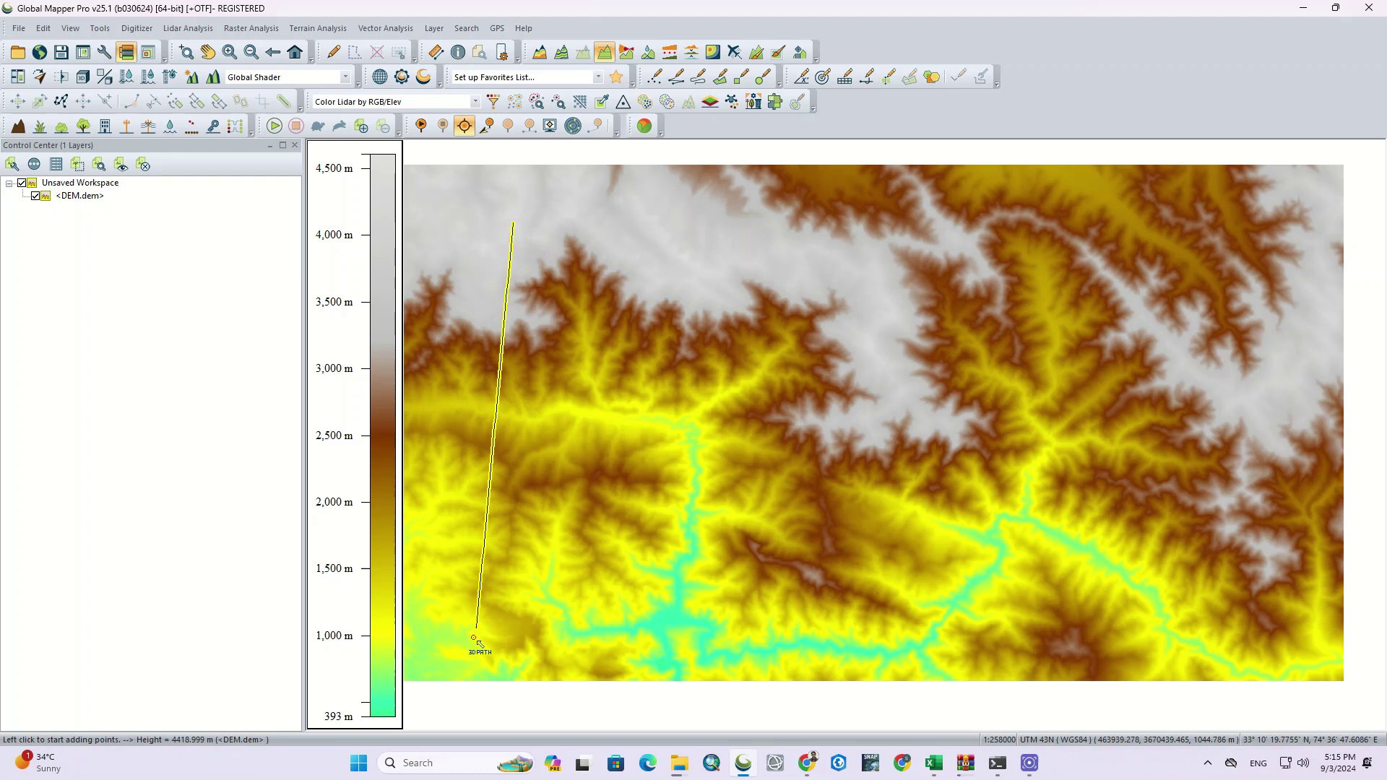
{"action": "left_click", "coordinate": [438, 669]}
{"action": "left_click", "coordinate": [668, 615]}
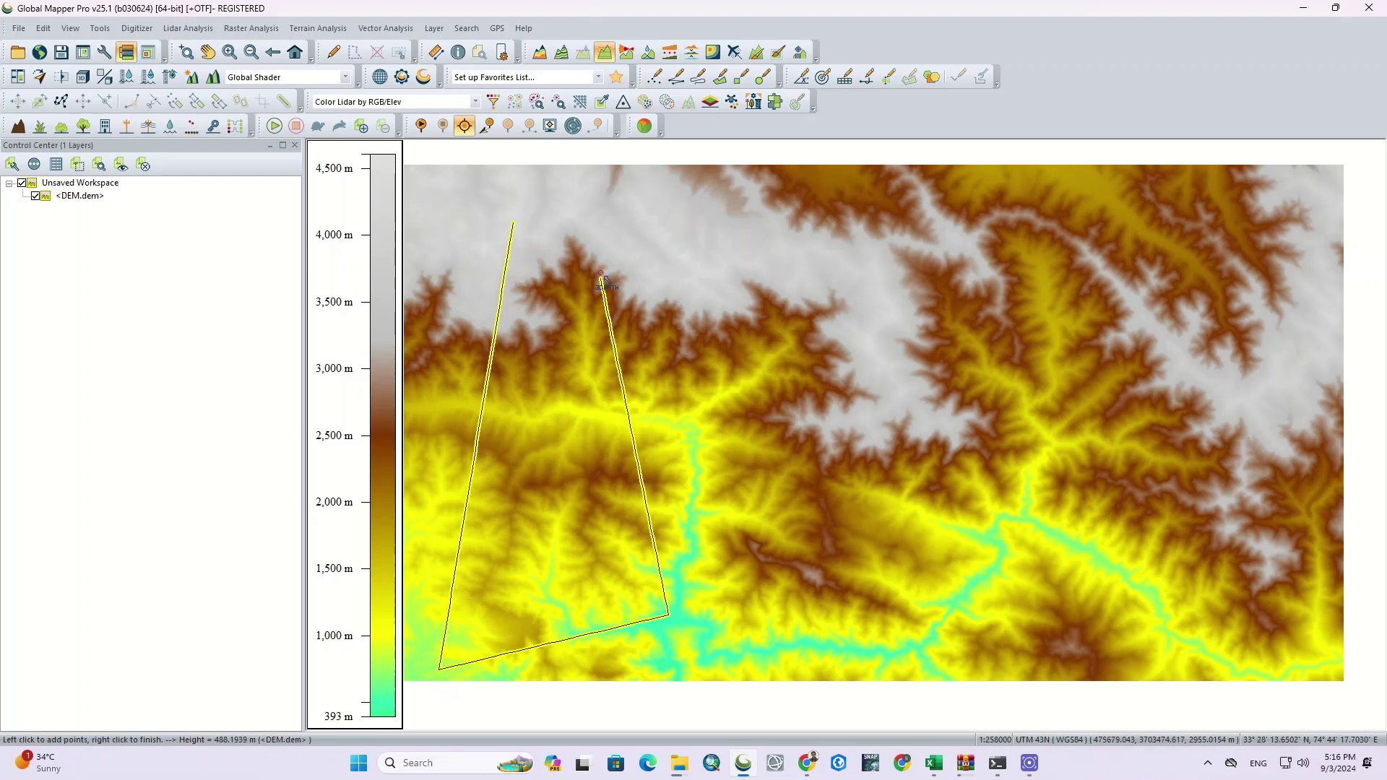
{"action": "left_click", "coordinate": [607, 230]}
Add vertices through the highlands, river valley and northeast, then finish the path to generate its profile
{"action": "left_click", "coordinate": [932, 426]}
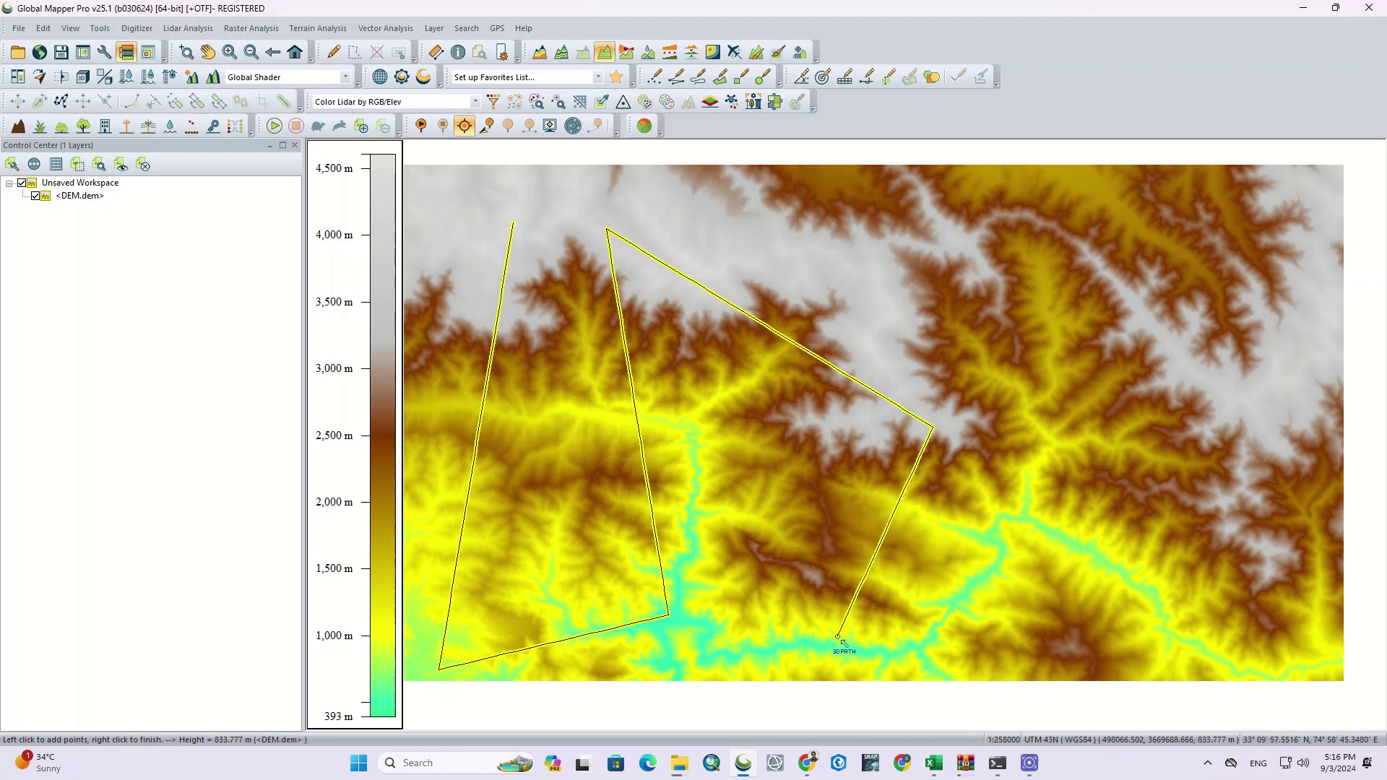
{"action": "left_click", "coordinate": [830, 651]}
{"action": "left_click", "coordinate": [1098, 558]}
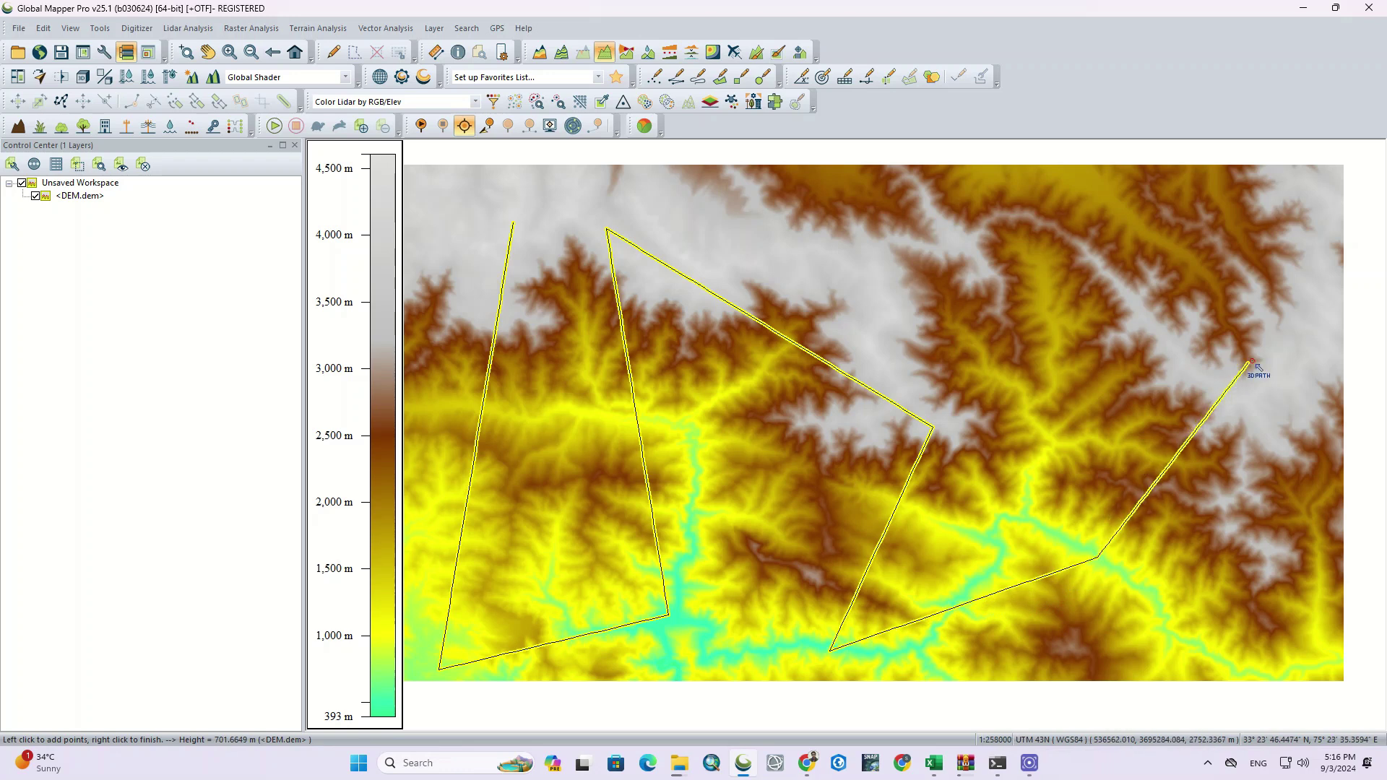
{"action": "left_click", "coordinate": [1270, 347]}
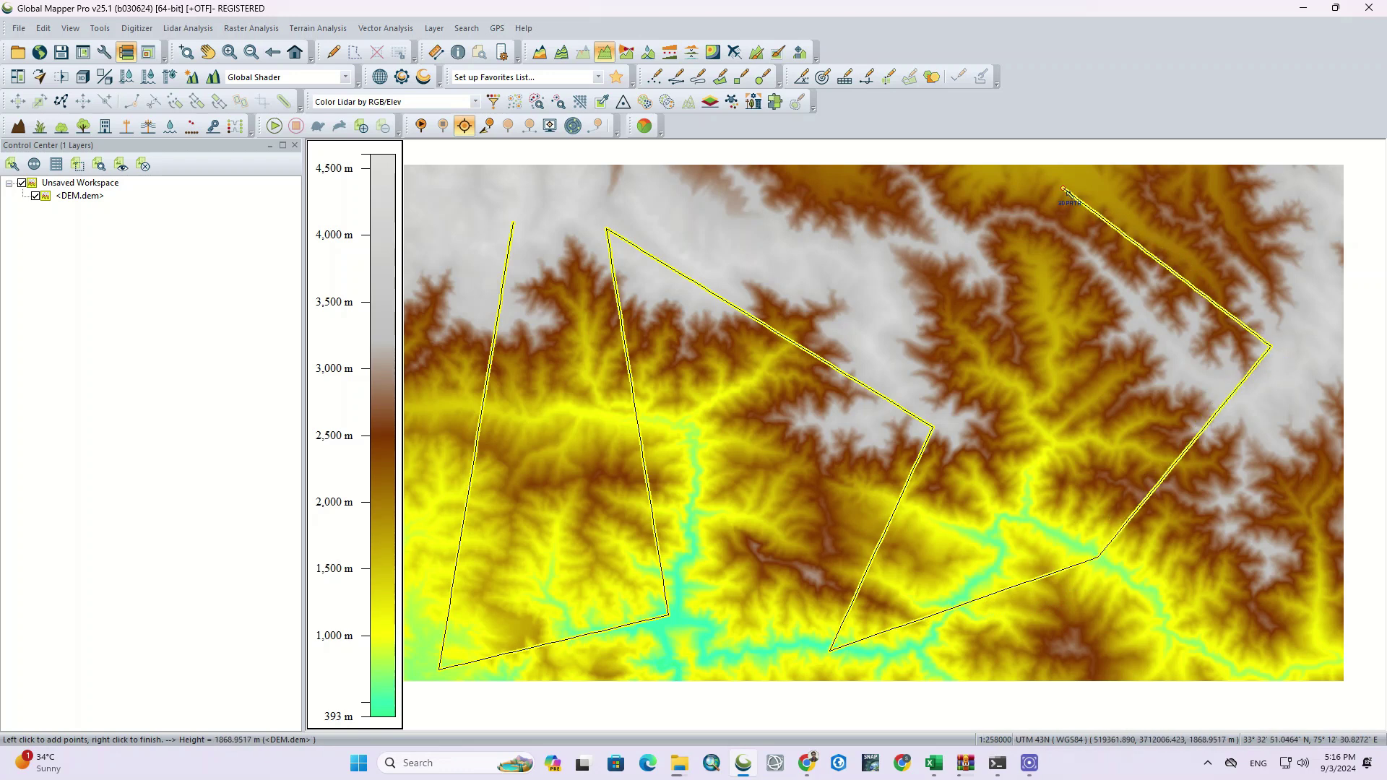
{"action": "right_click", "coordinate": [1065, 194]}
Move the 239 km profile window to the upper left, narrow it, then reposition it over the map centre
{"action": "mouse_move", "coordinate": [947, 153]}
{"action": "left_mouse_down"}
{"action": "mouse_move", "coordinate": [886, 44]}
{"action": "mouse_move", "coordinate": [887, 87]}
{"action": "left_mouse_up"}
{"action": "left_click_drag", "start_coordinate": [787, 91], "coordinate": [387, 75]}
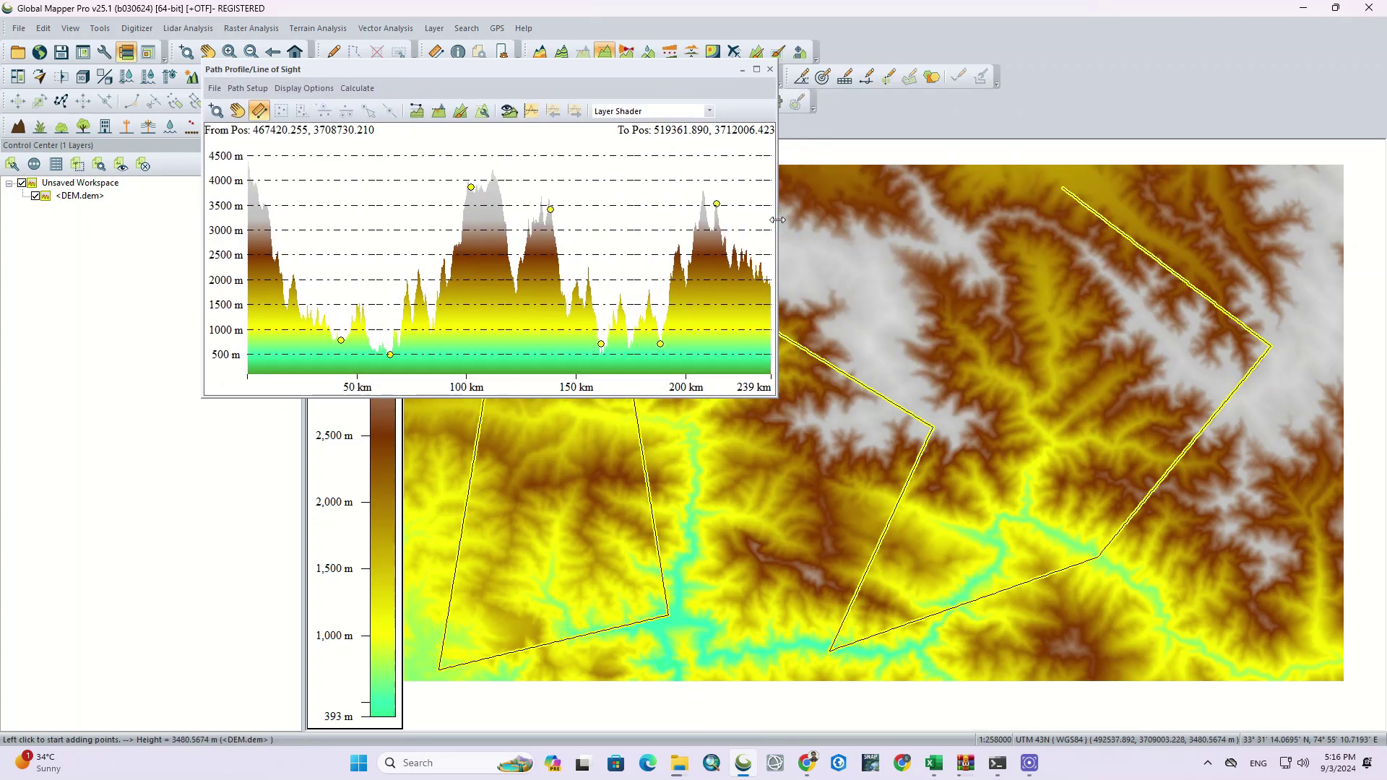
{"action": "left_click_drag", "start_coordinate": [776, 224], "coordinate": [717, 225]}
{"action": "left_click_drag", "start_coordinate": [539, 75], "coordinate": [337, 18]}
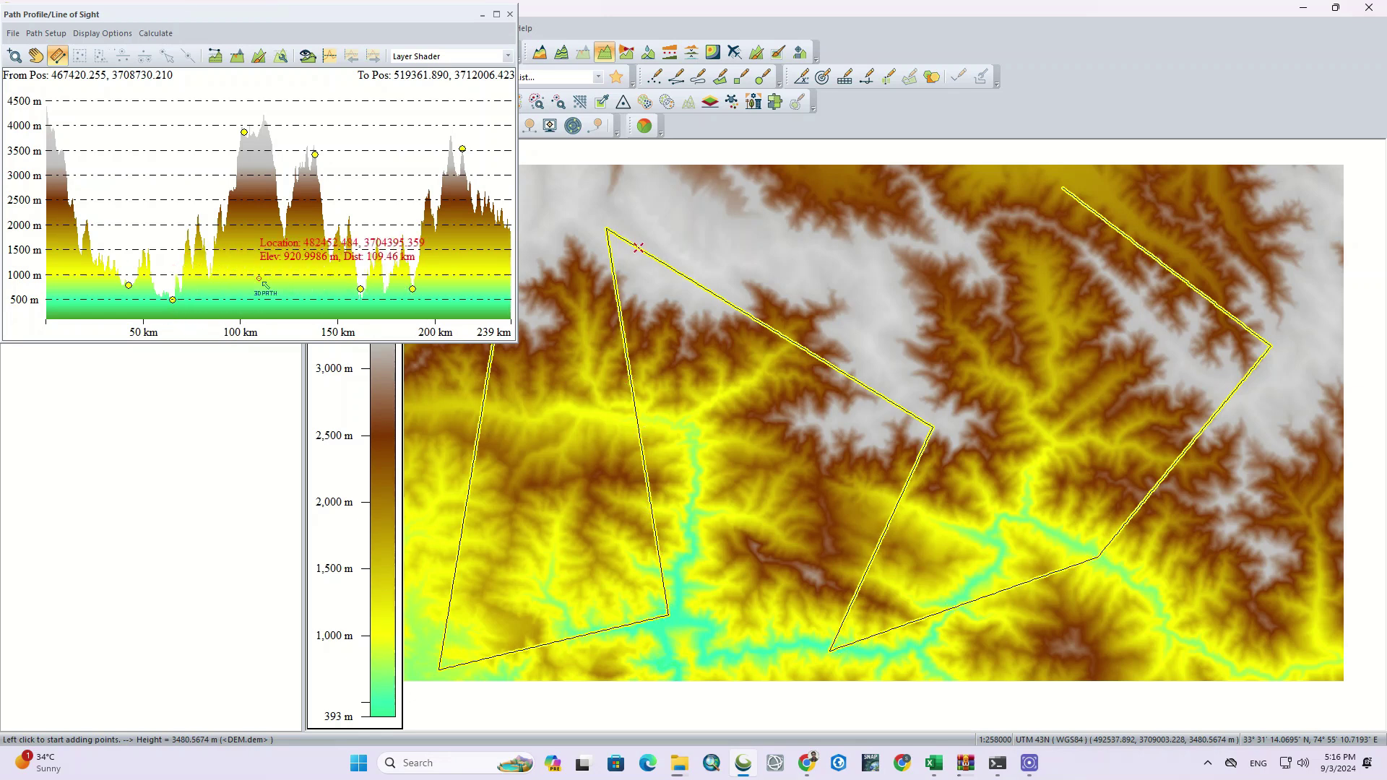
{"action": "left_click_drag", "start_coordinate": [326, 28], "coordinate": [716, 115]}
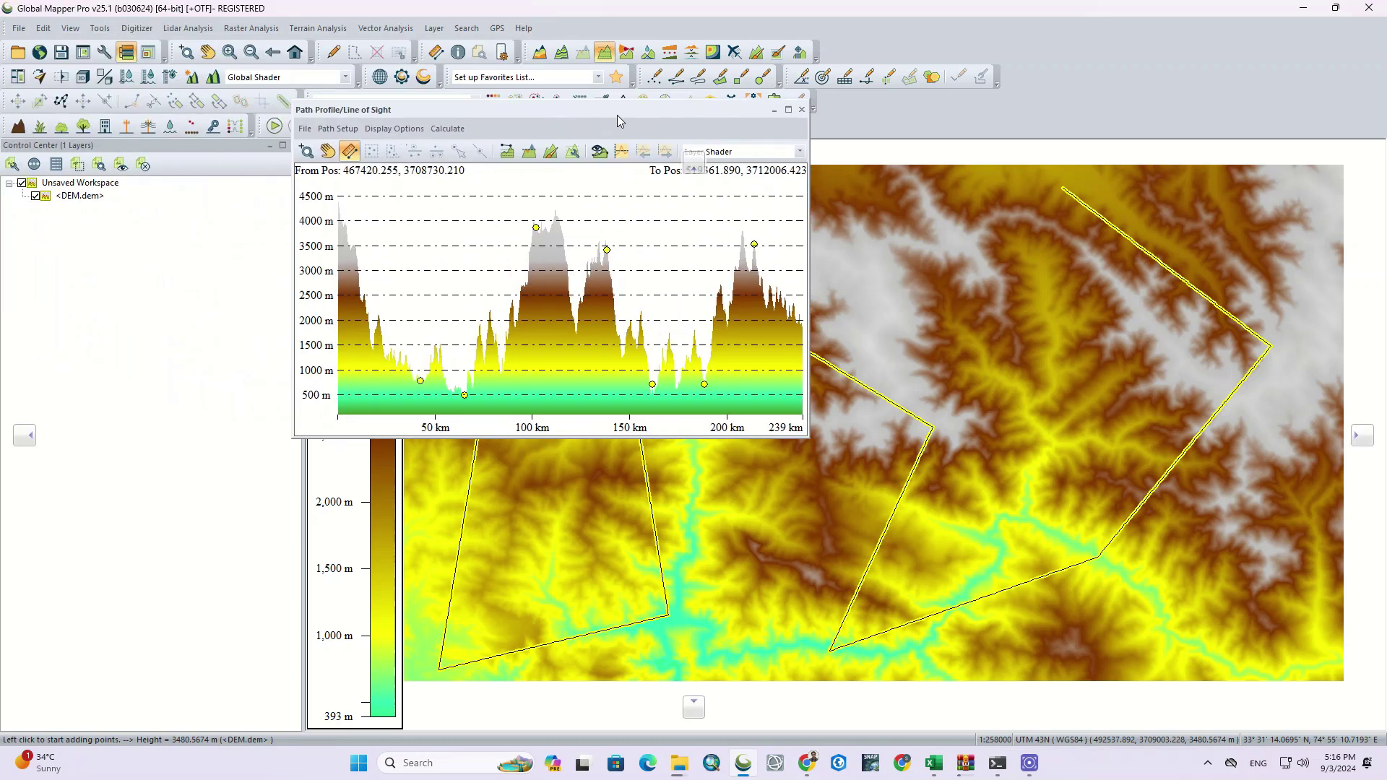